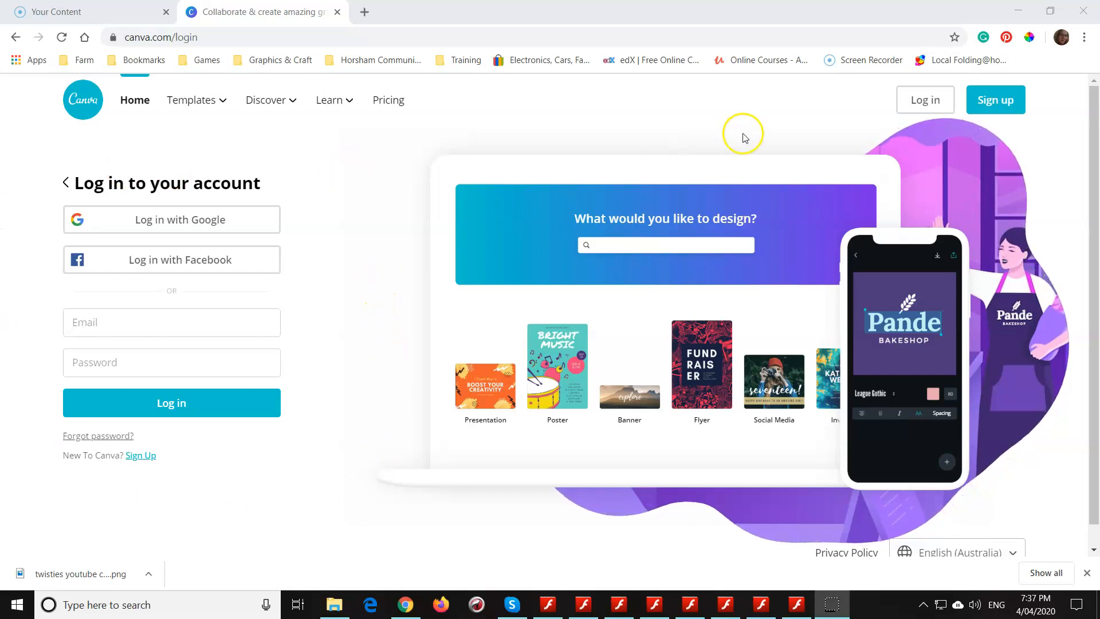
- Log in to the existing Canva account using the Facebook login option
click(919, 105)
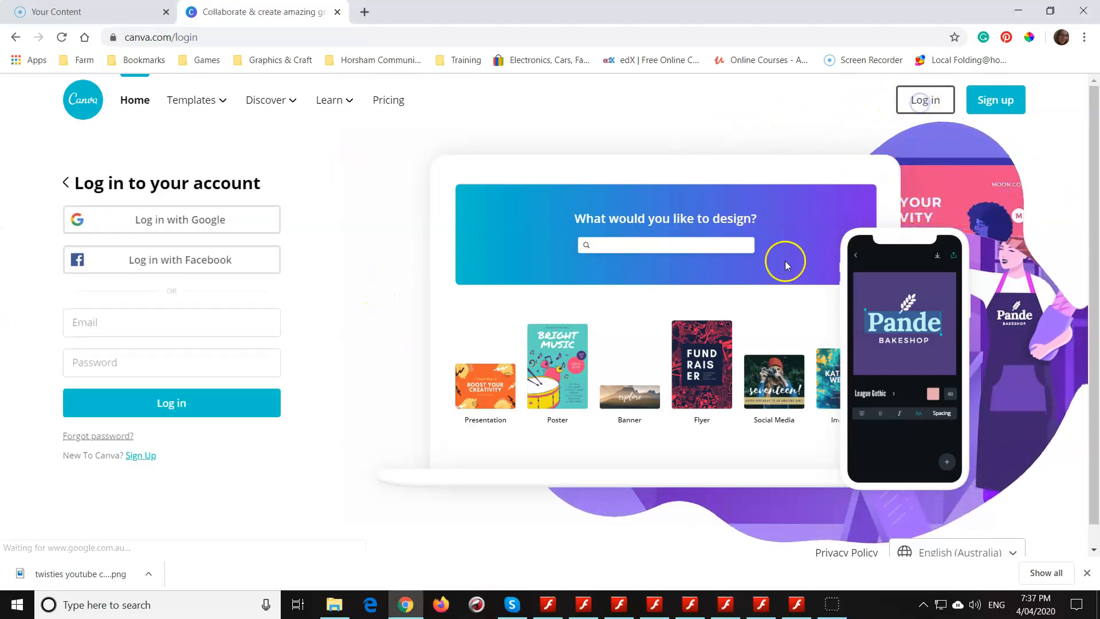
click(197, 261)
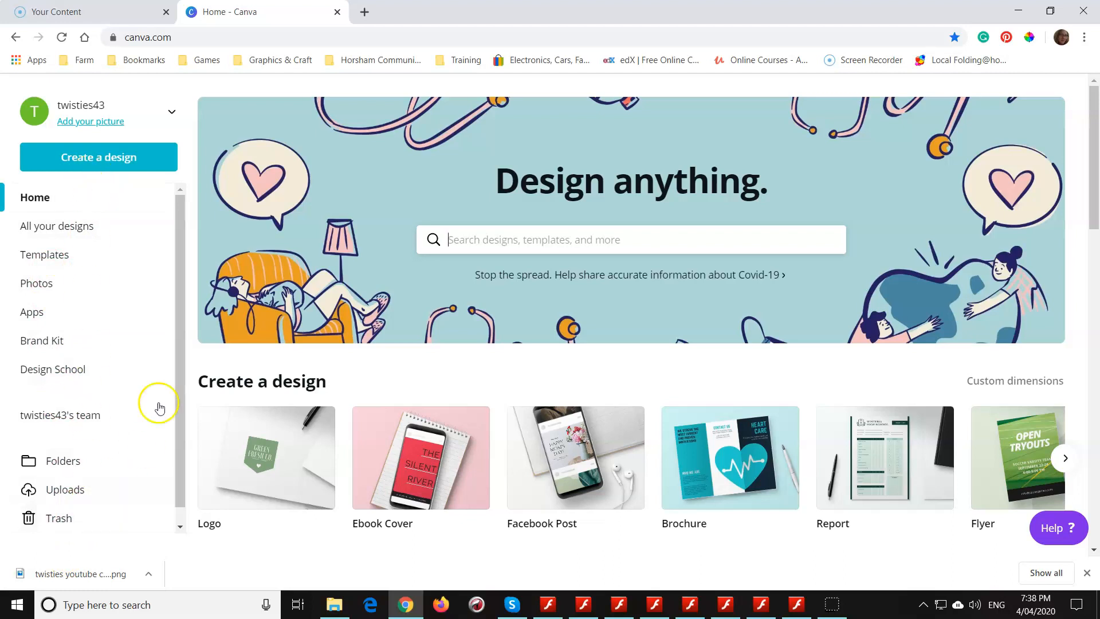
- Look over the home page's navigation list, design types, saved designs and poster templates
scroll(181, 263, down, 1)
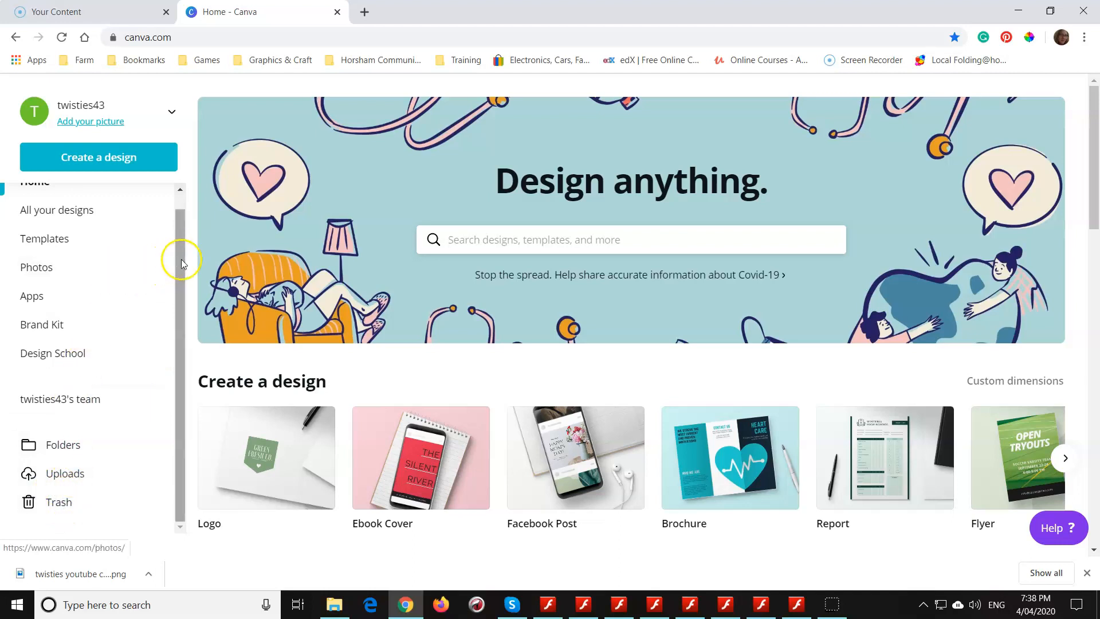
scroll(176, 257, up, 1)
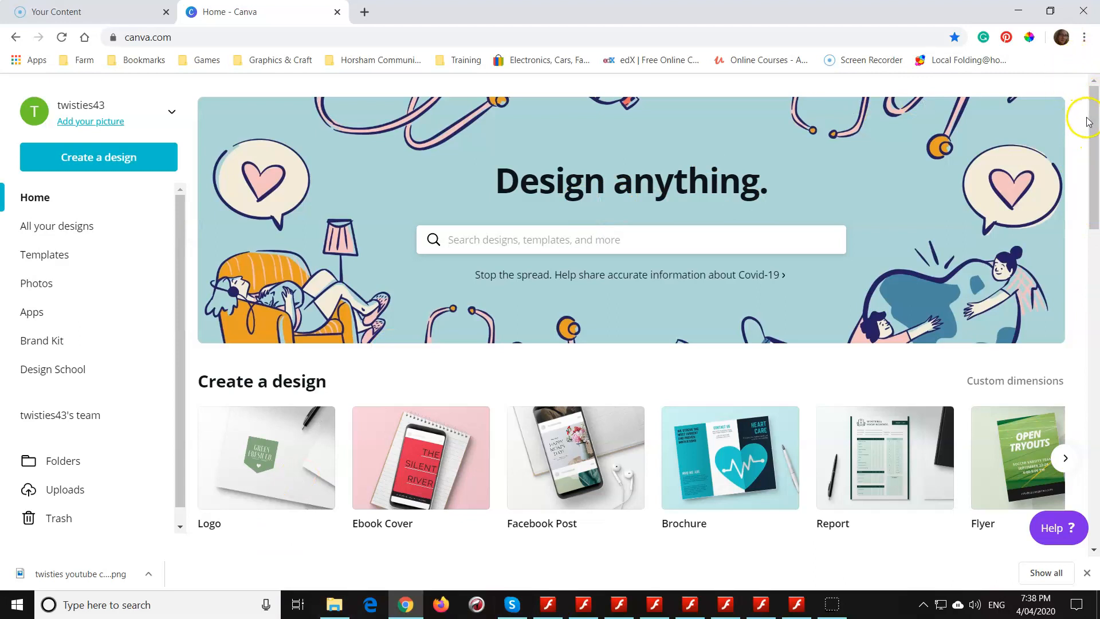
drag(1088, 121, 1090, 176)
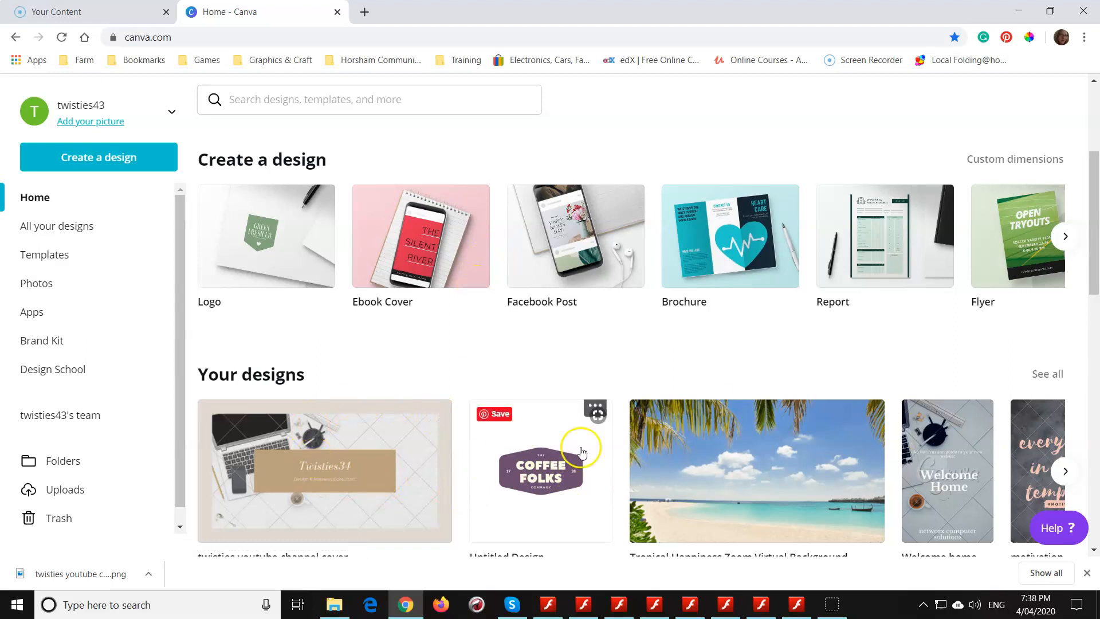
scroll(368, 445, down, 1)
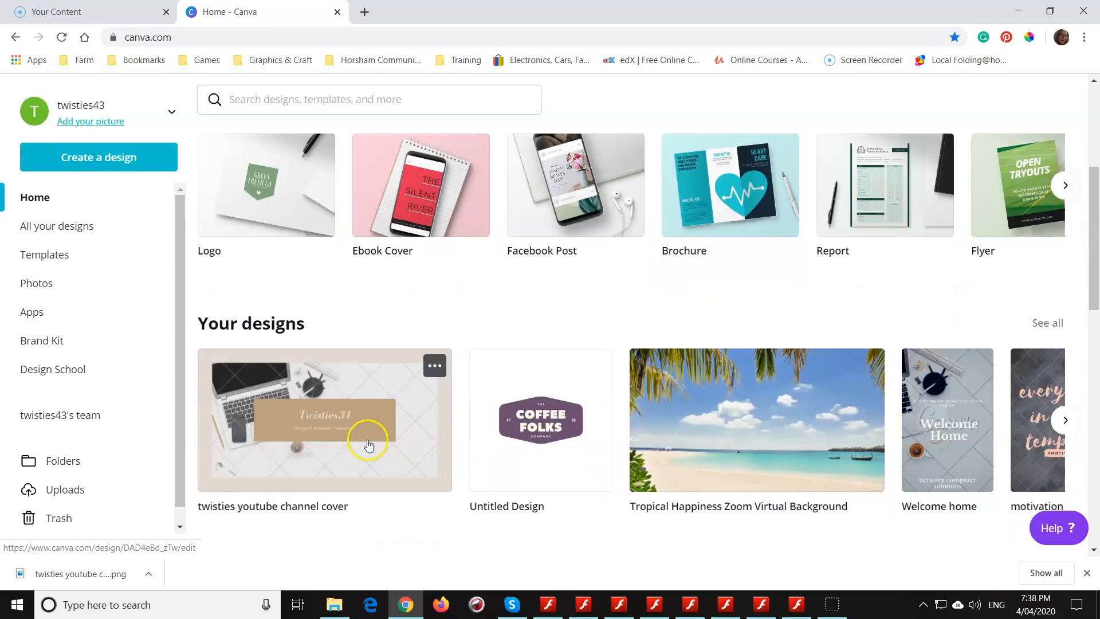
scroll(368, 446, down, 12)
scroll(432, 376, up, 6)
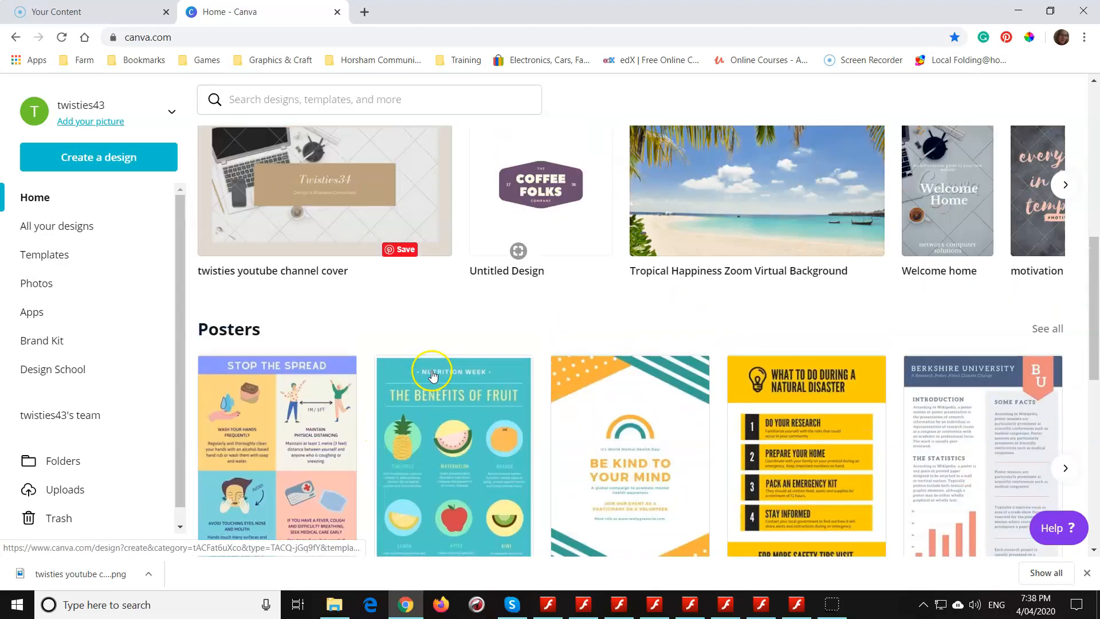
scroll(432, 376, up, 5)
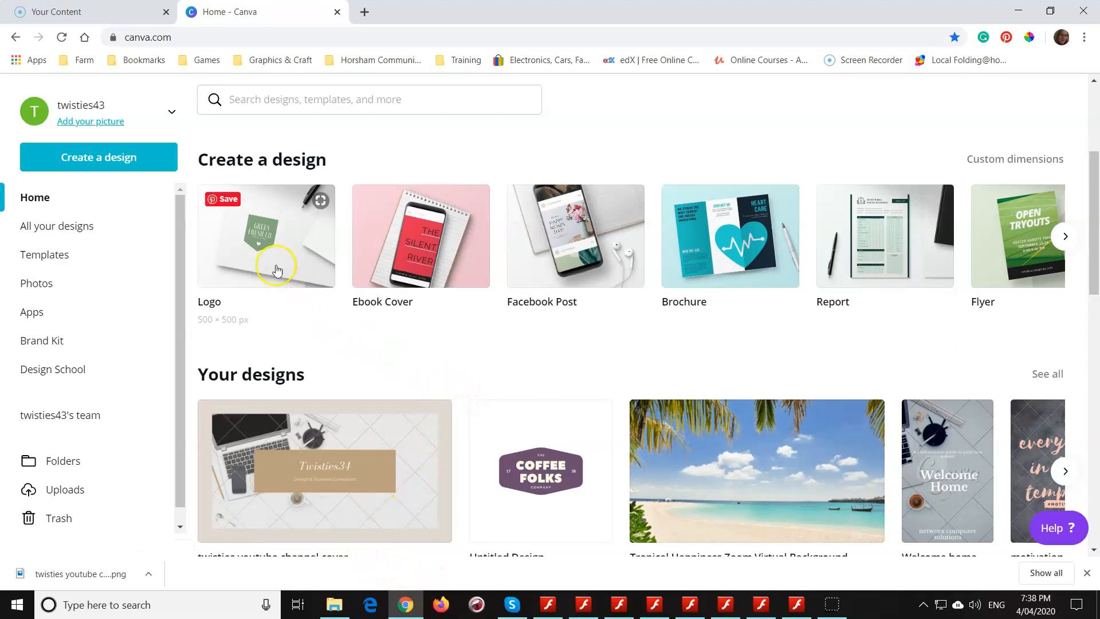
- Create a blank 500 × 500 px logo design, and return to the home page
click(259, 239)
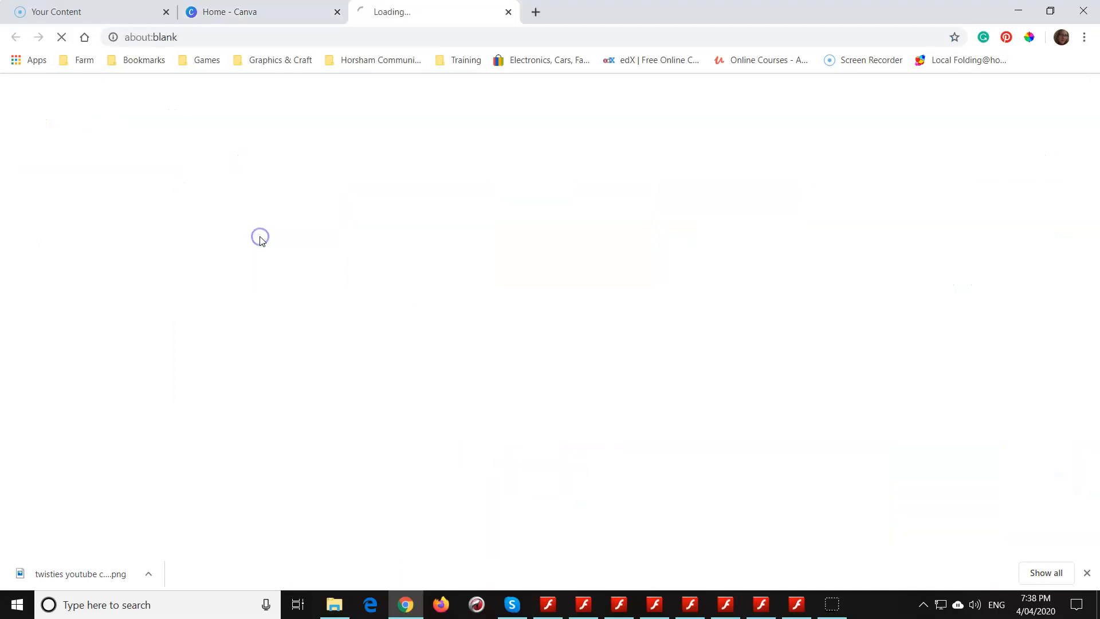
click(247, 13)
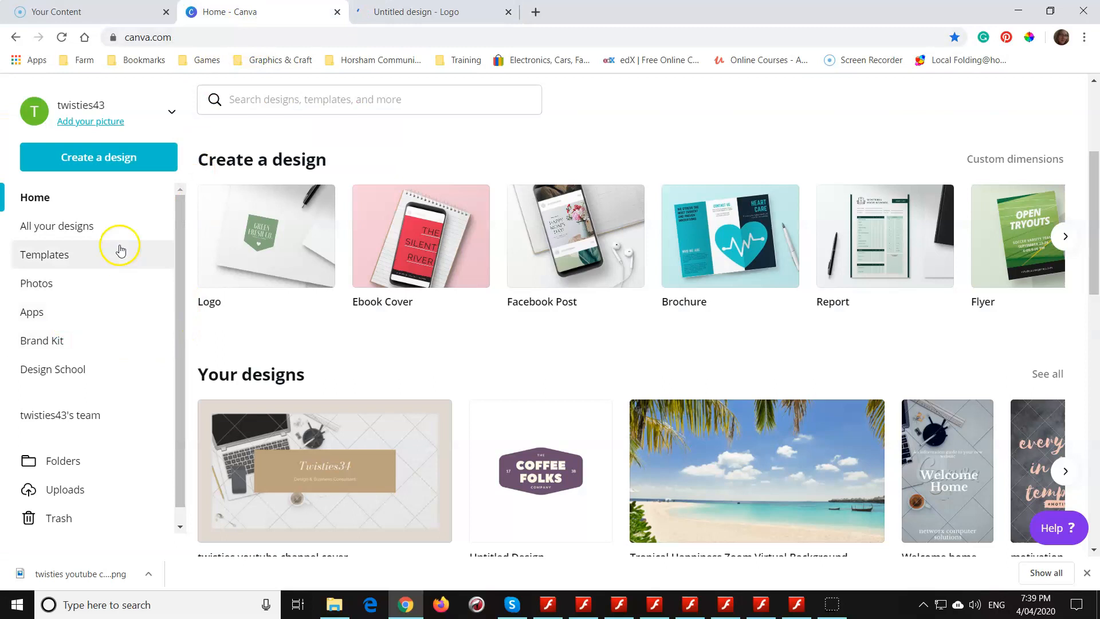
- Search the designs and templates for "logo"
click(271, 99)
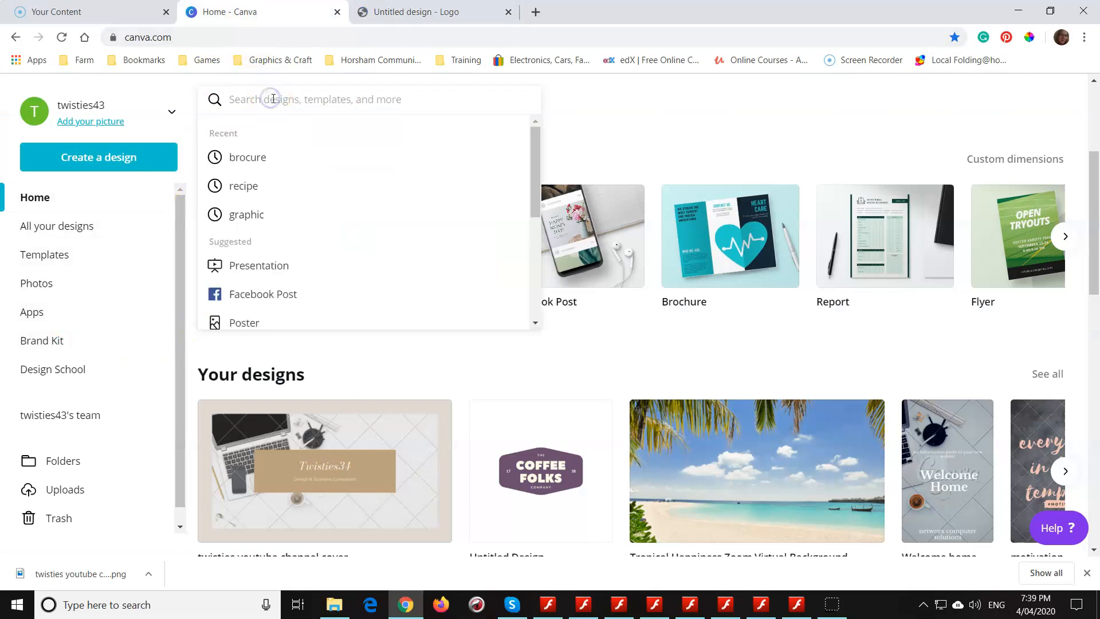
text(logo)
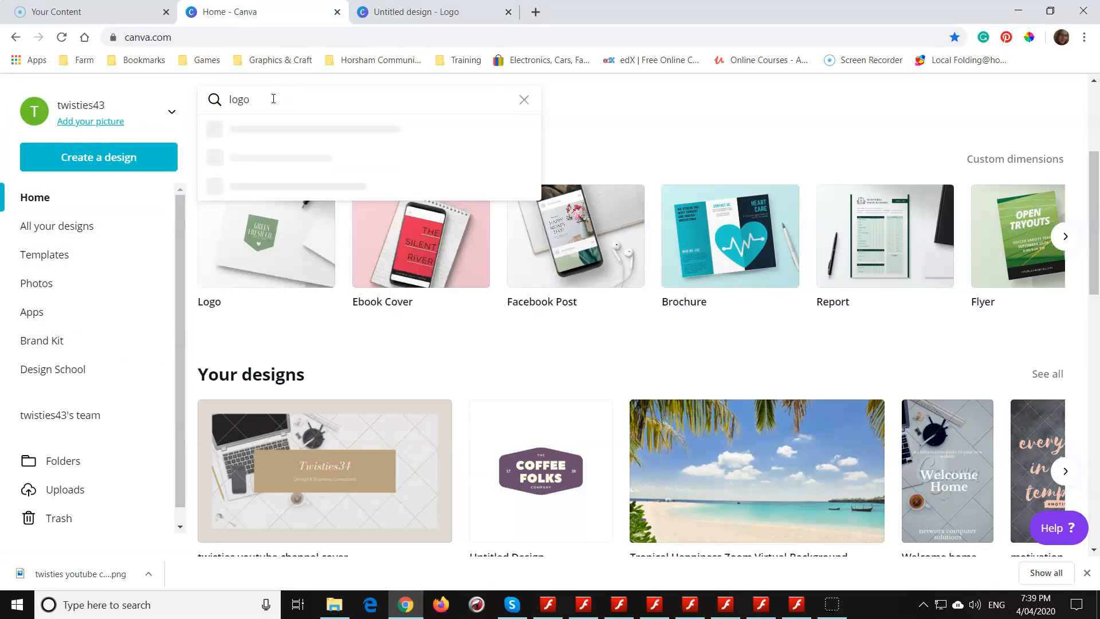
key(Return)
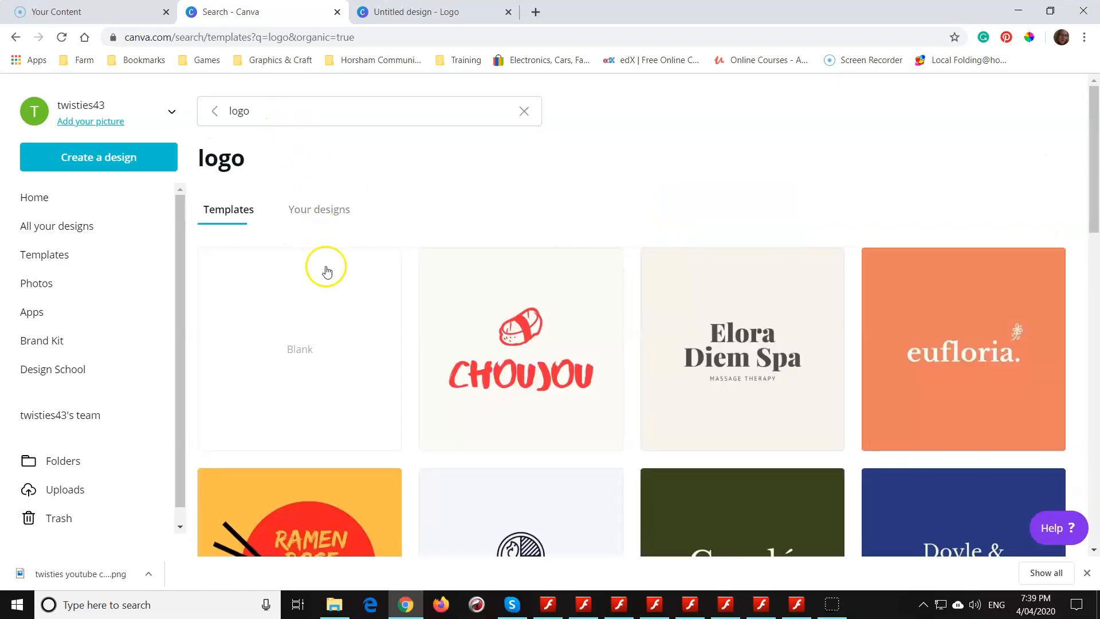
- Browse the logo templates, open the Yumbee Yogurt bee logo for editing, and close the untitled blank logo design
scroll(827, 409, down, 3)
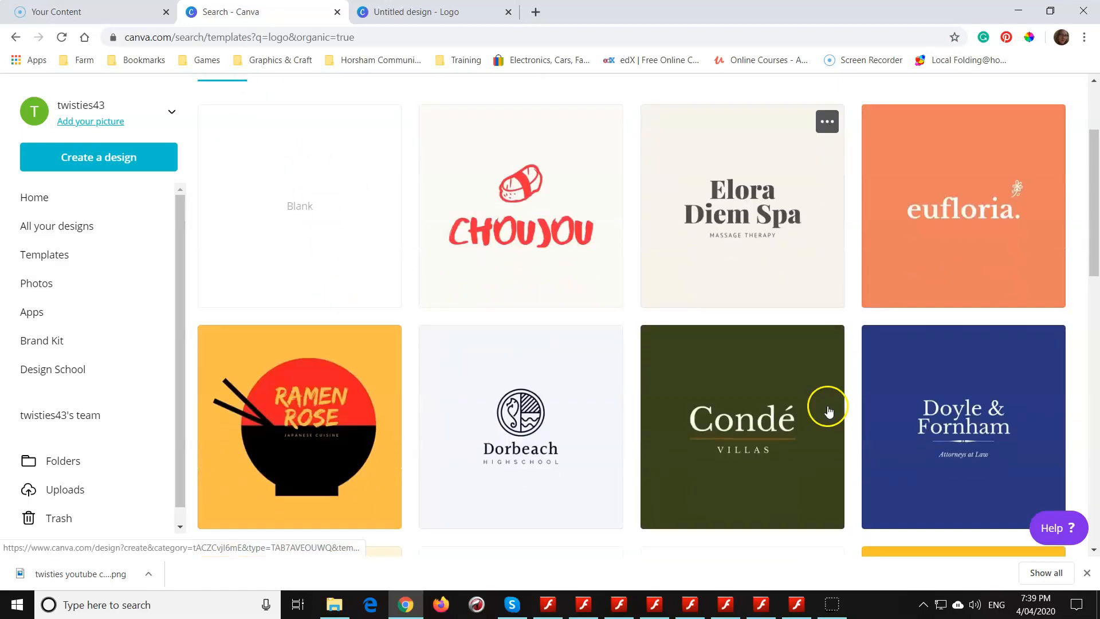
scroll(827, 409, down, 1)
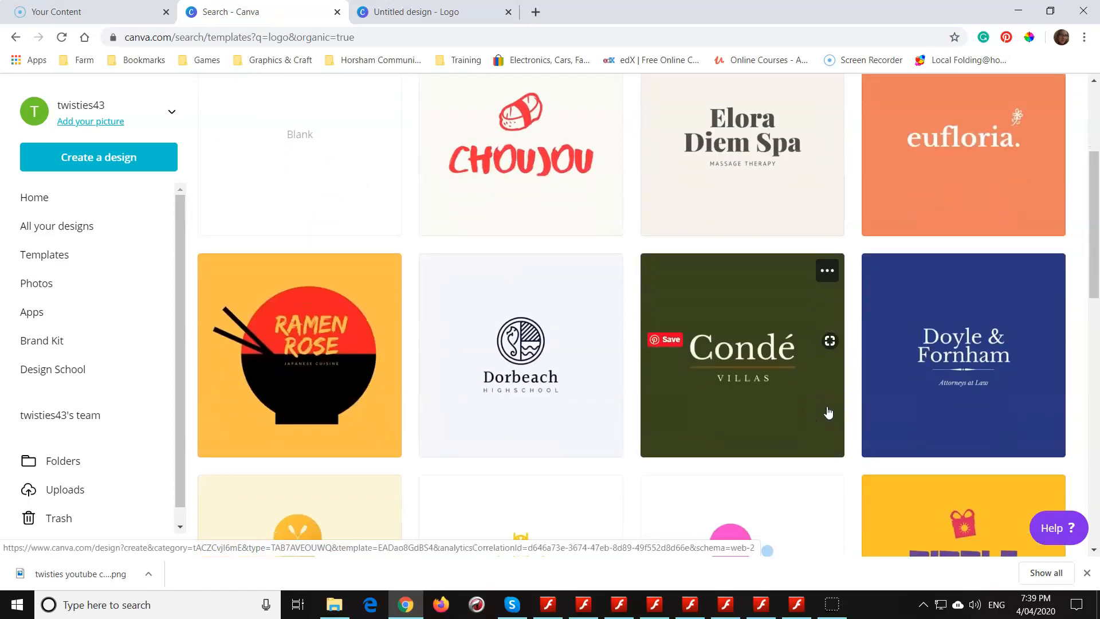
scroll(828, 412, down, 3)
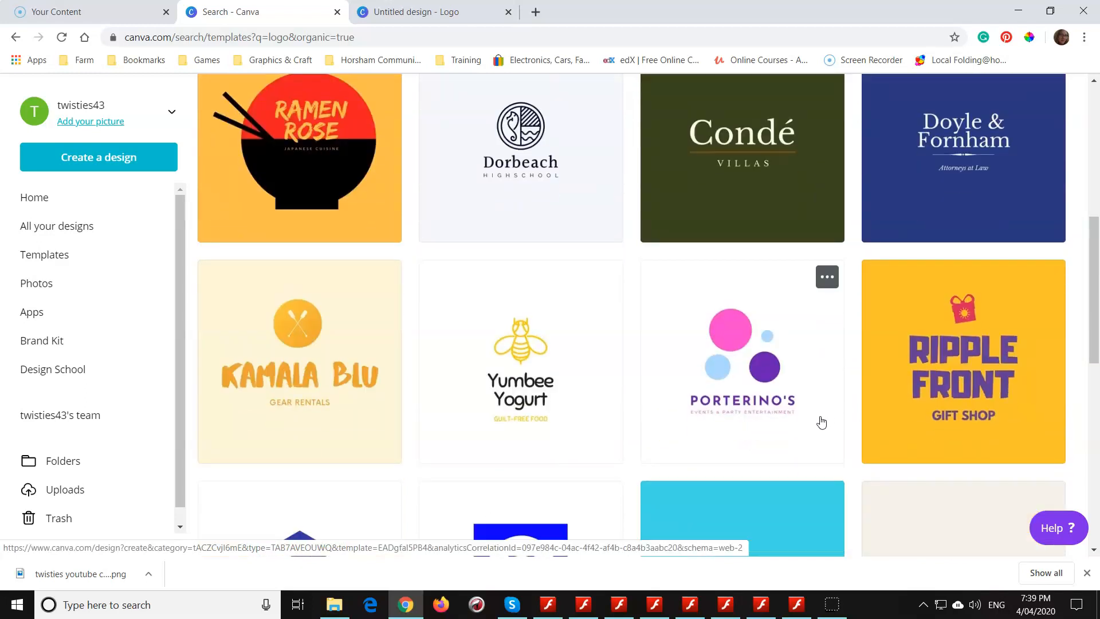
scroll(821, 422, down, 3)
scroll(821, 425, down, 5)
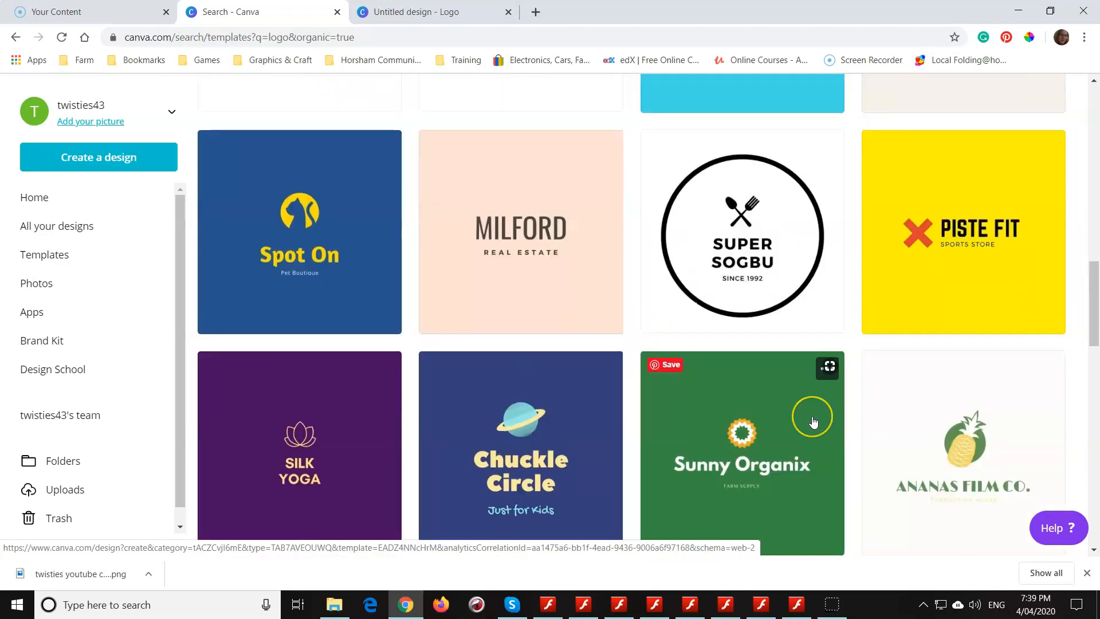
scroll(818, 425, up, 3)
scroll(813, 422, up, 4)
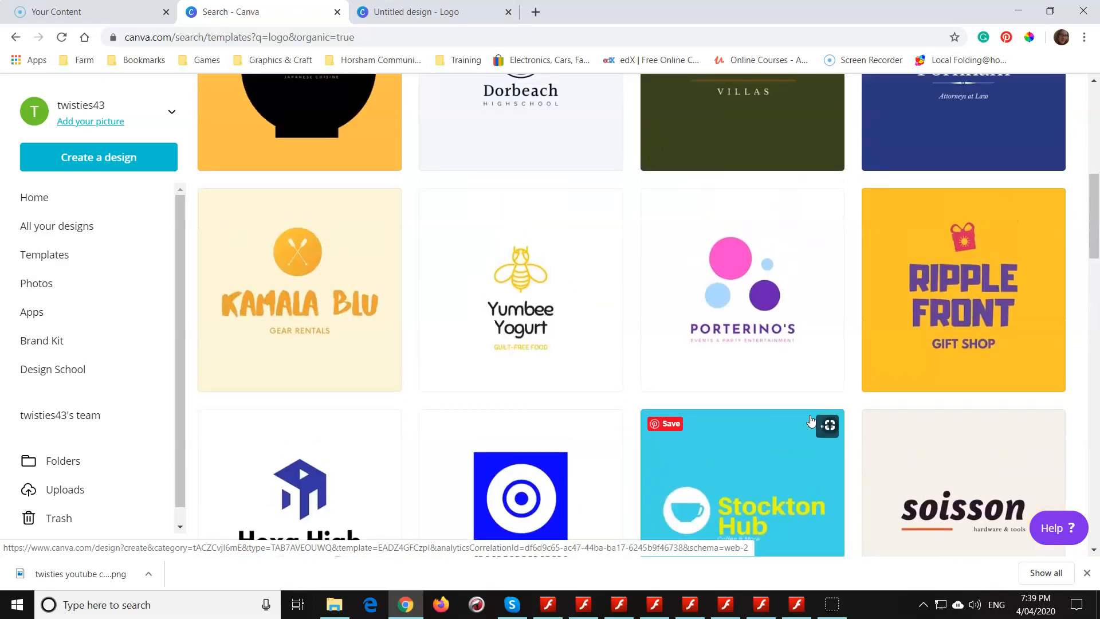
scroll(813, 422, down, 4)
scroll(807, 422, up, 3)
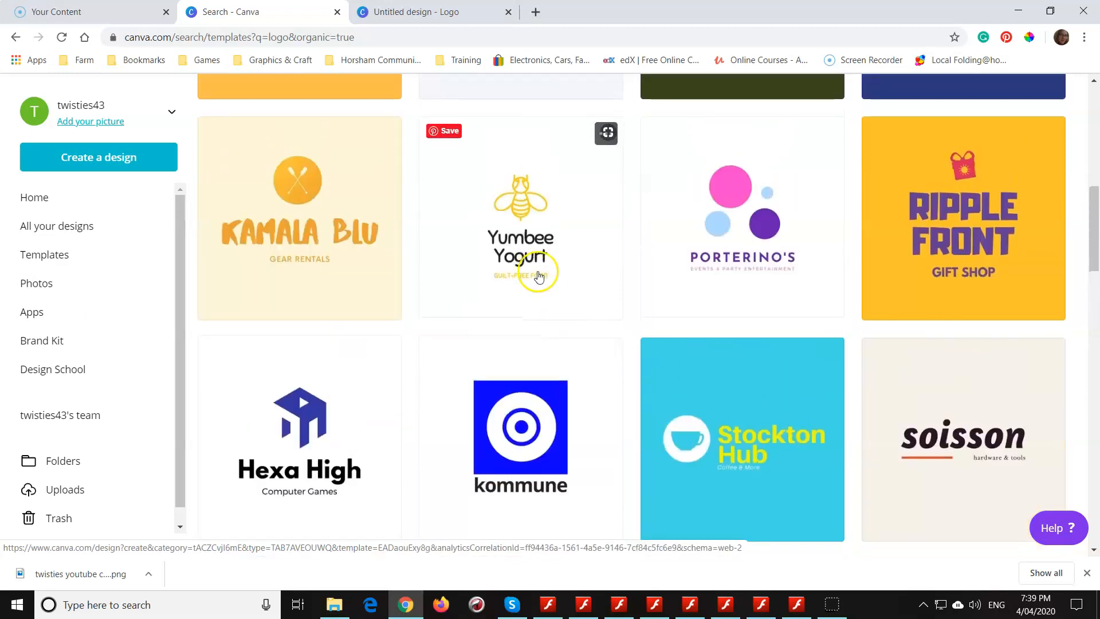
click(535, 253)
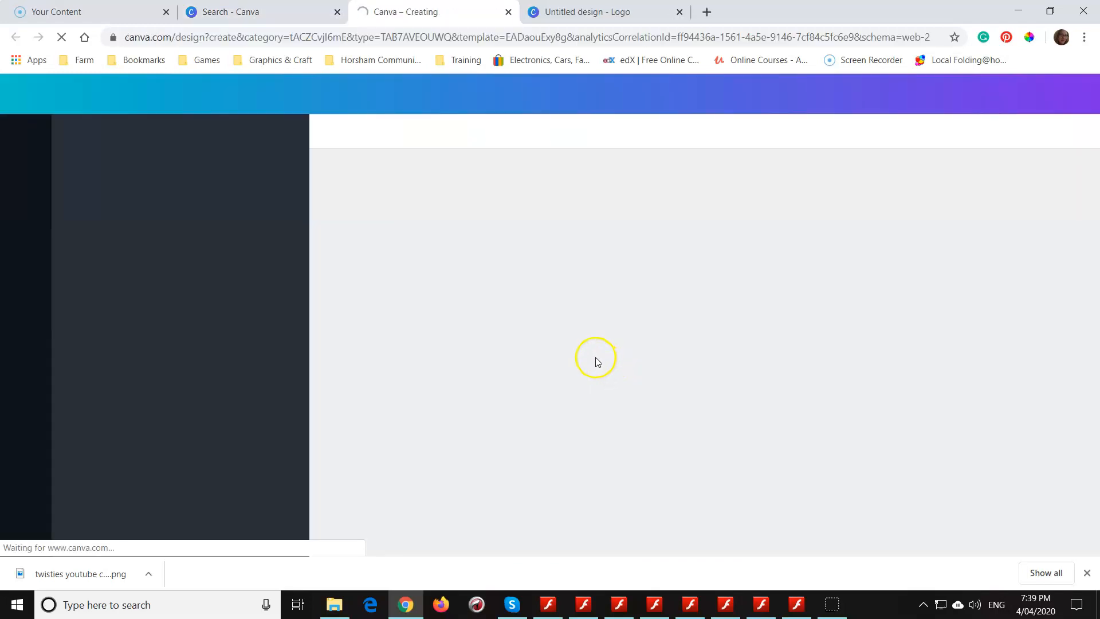
click(679, 11)
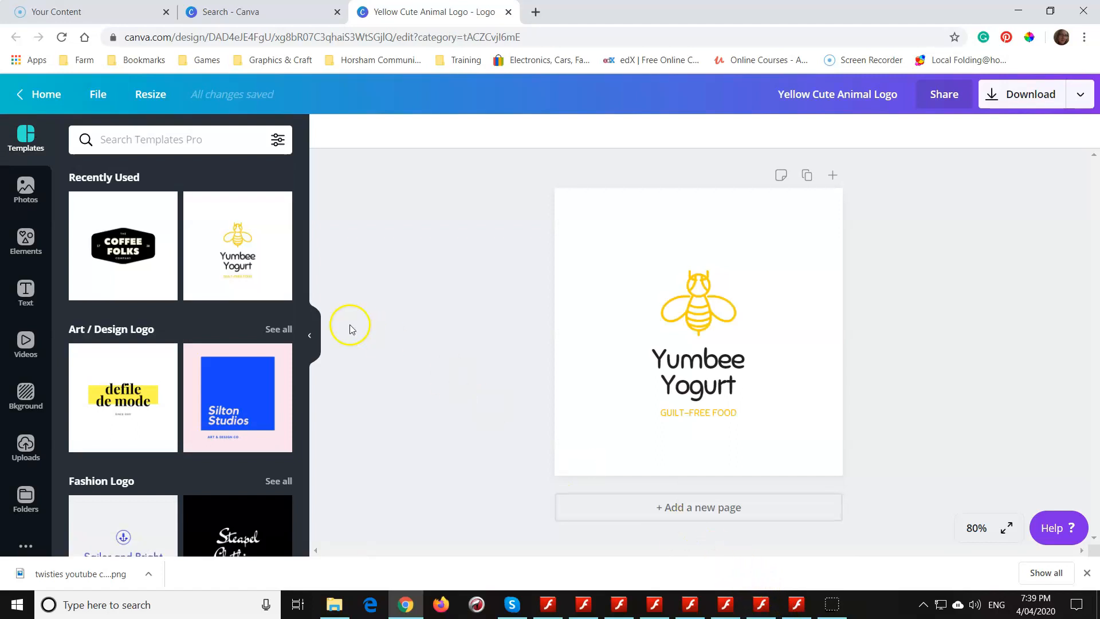
- Replace the logo's brand name with "twisties place", split over two lines with one word on each
click(712, 375)
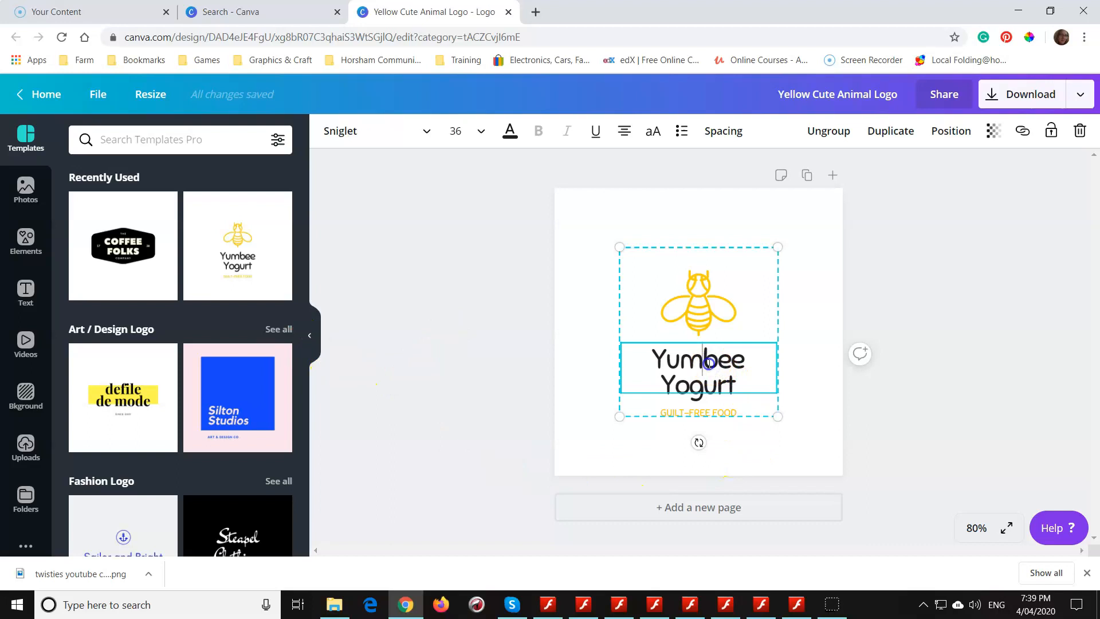
double_click(709, 364)
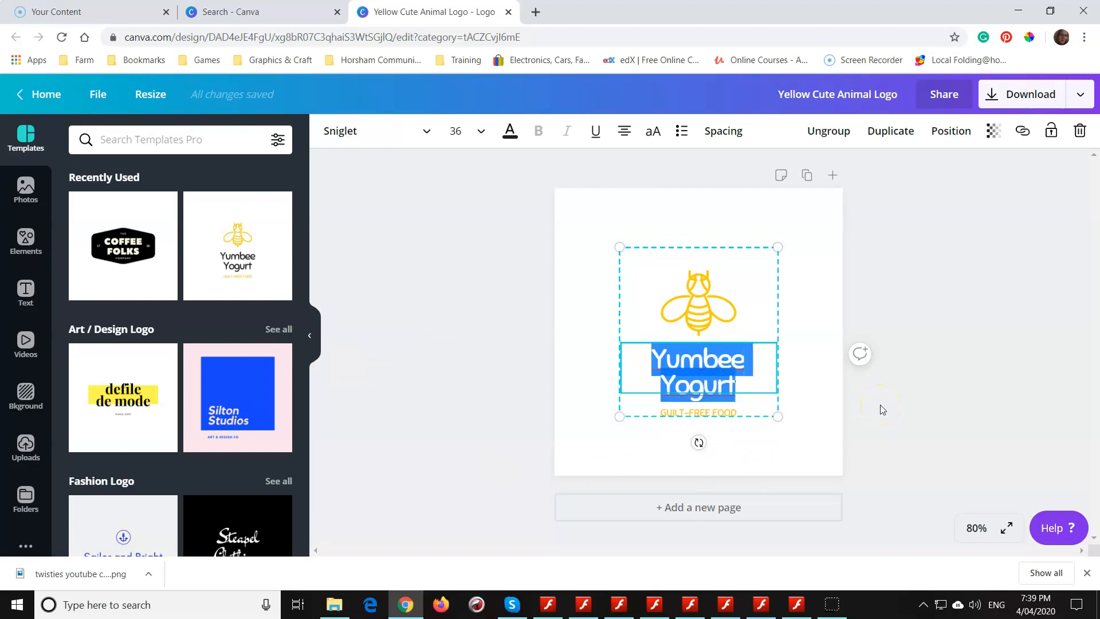
text(twisties)
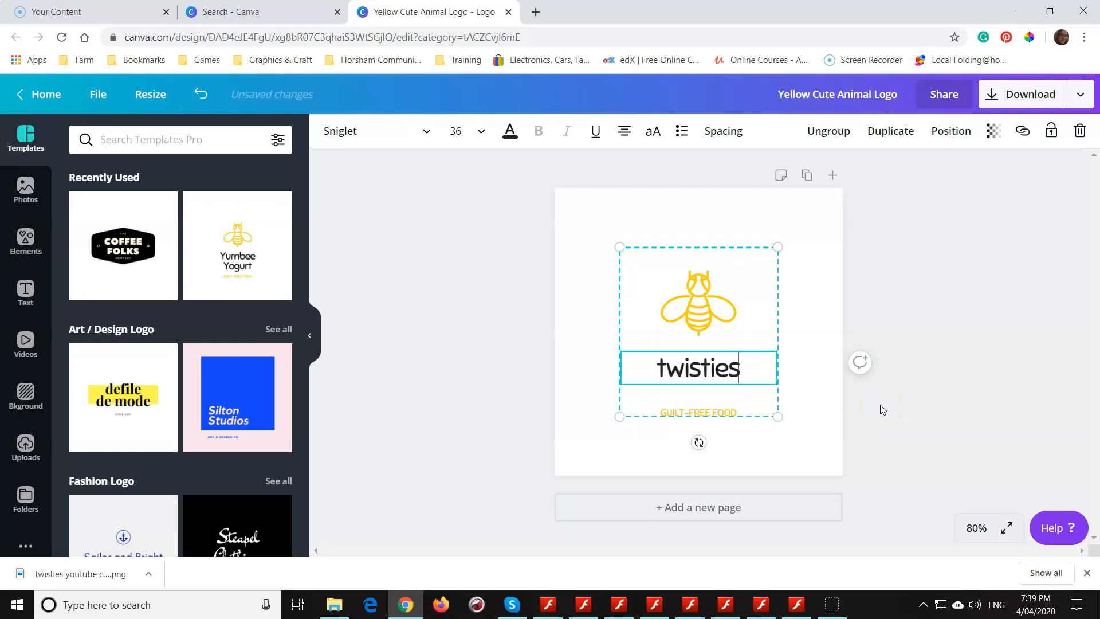
text( place)
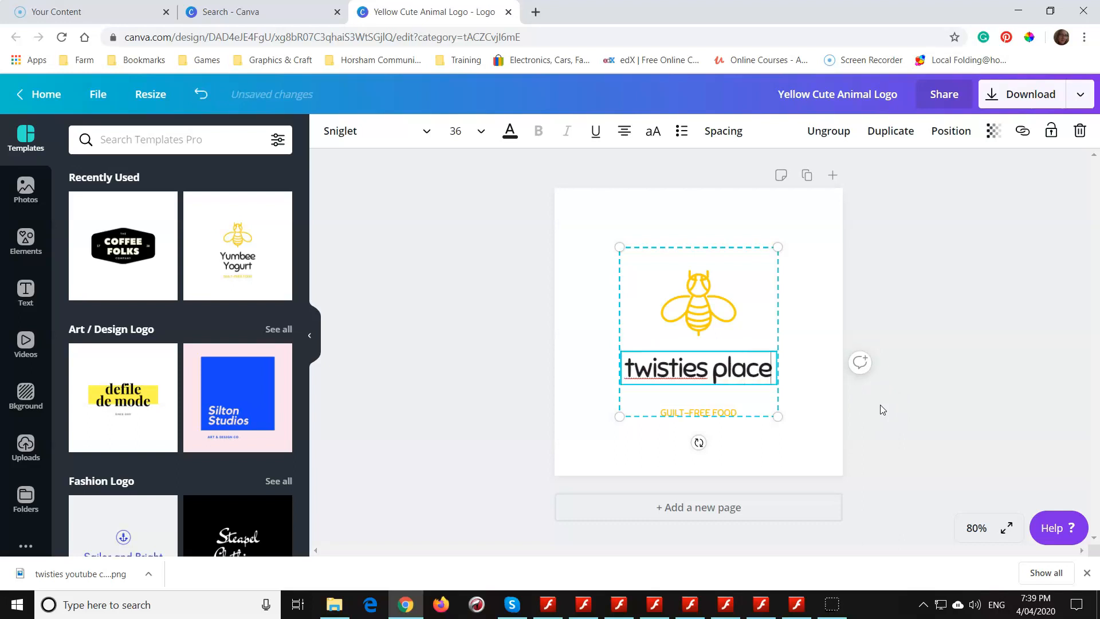
key(Left)
key(Left)
key(Left)
key(Left)
key(Return)
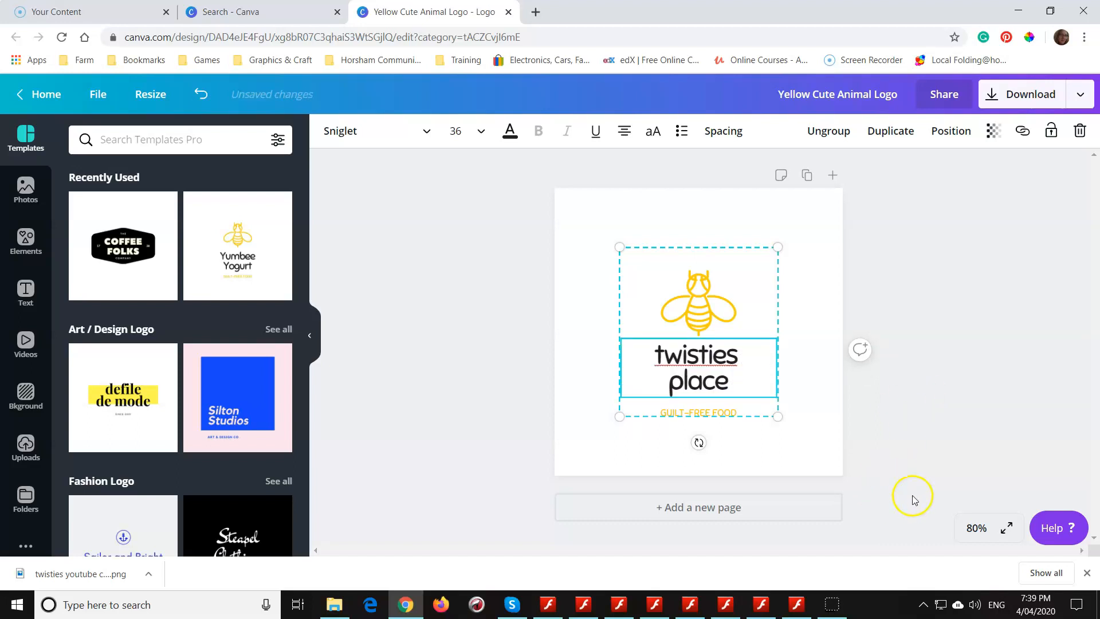
- Remove the "GUILT-FREE FOOD" tagline text below the brand name
click(708, 413)
click(708, 411)
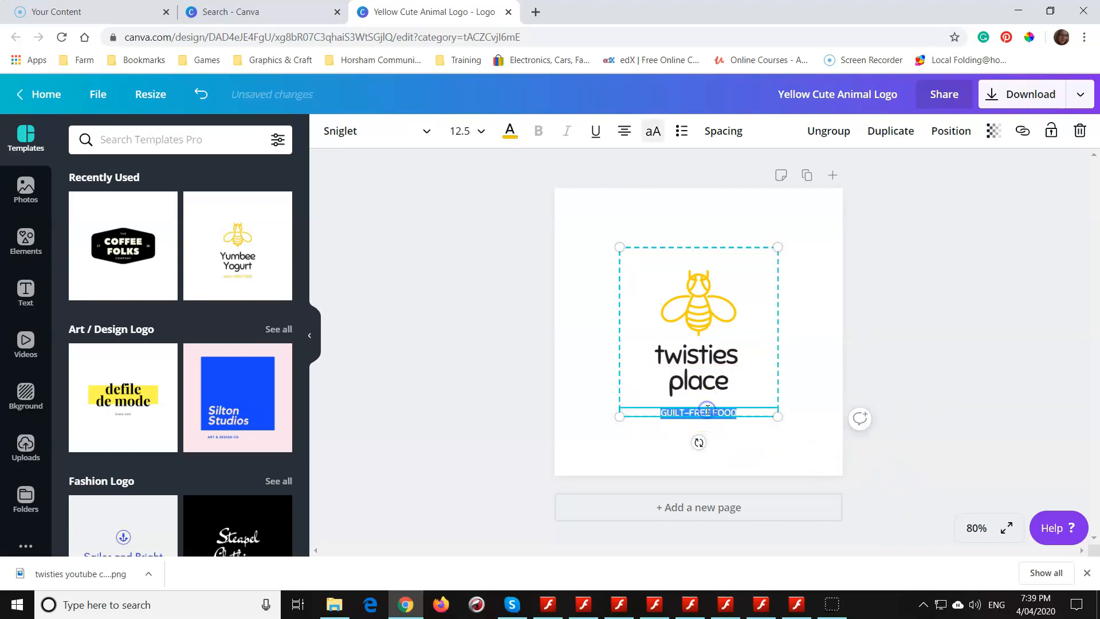
key(BackSpace)
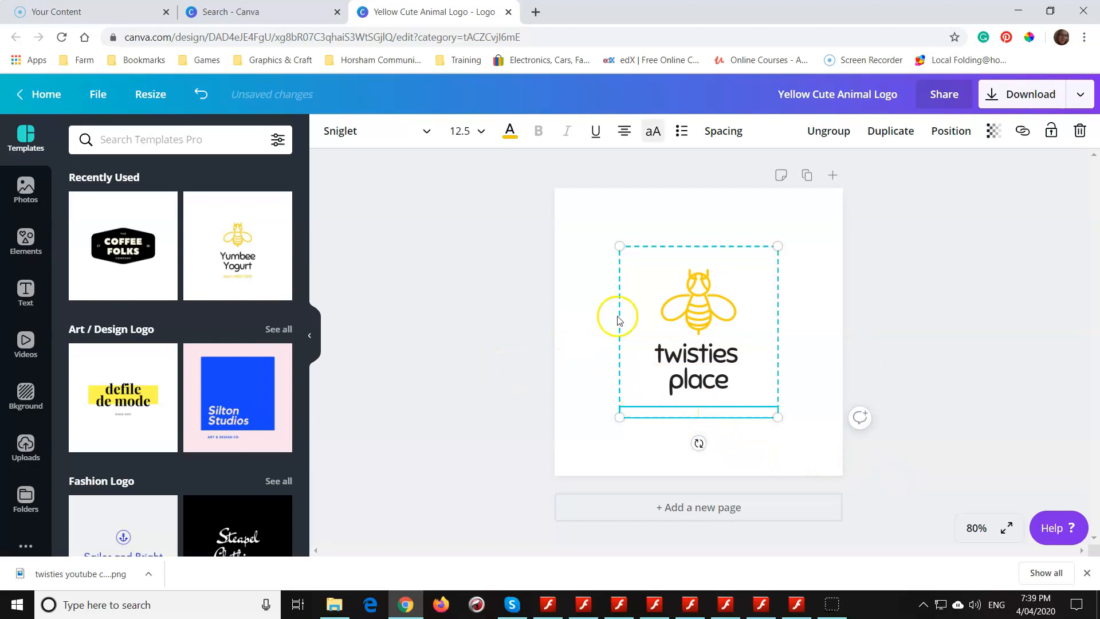
- Delete the yellow bee graphic above the brand name
click(679, 299)
click(642, 298)
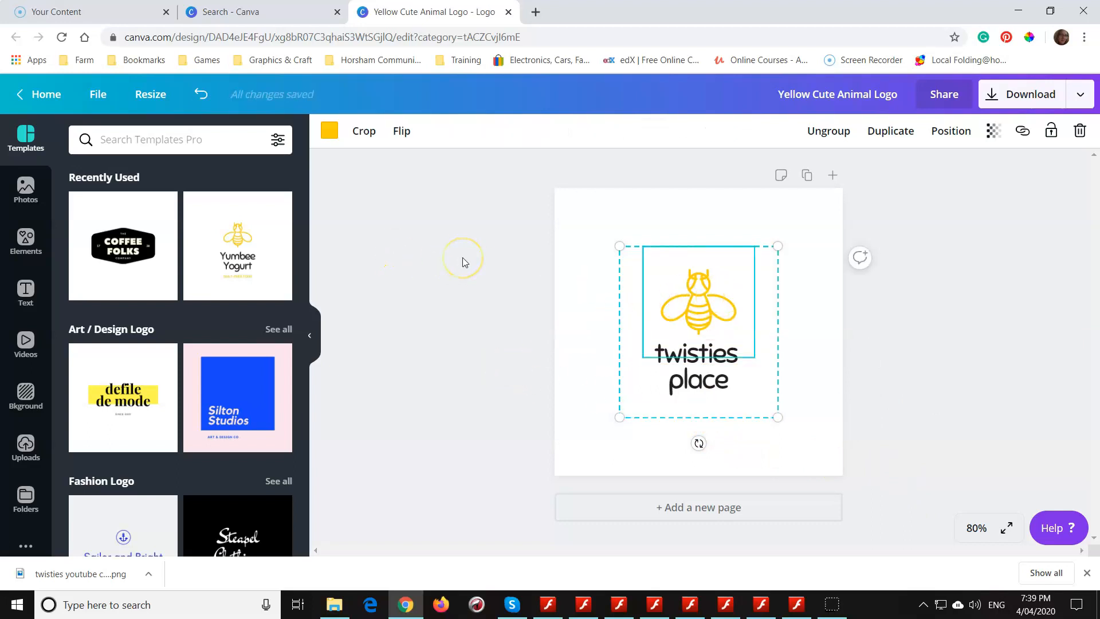
key(Delete)
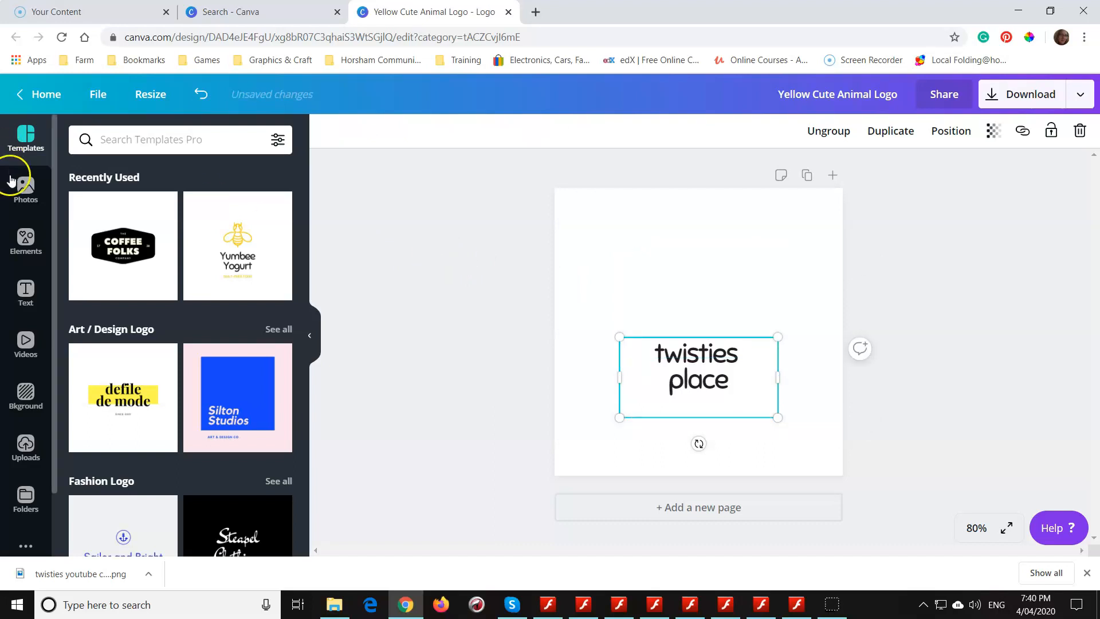
- Search the graphic elements for "coffee" and add the white heart cup with coffee beans to the logo
click(34, 247)
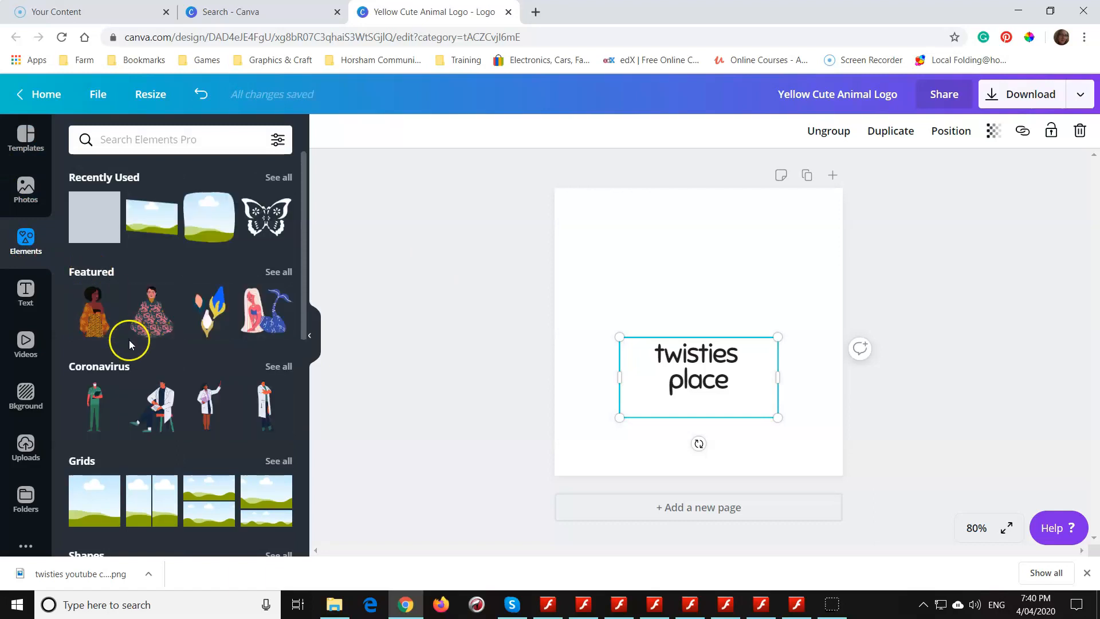
scroll(138, 373, down, 10)
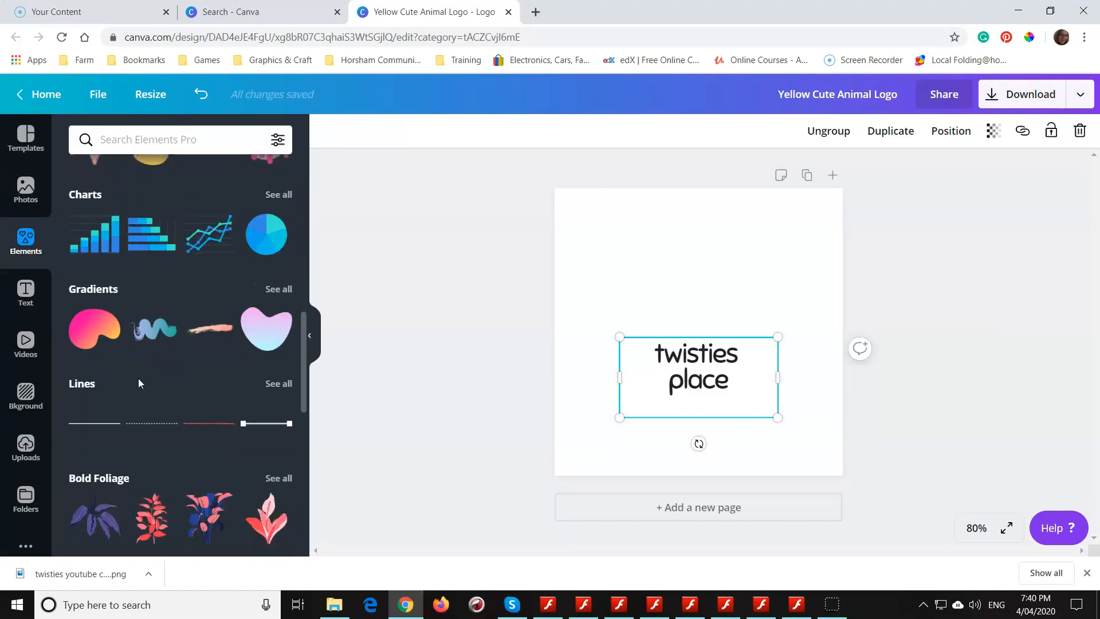
scroll(139, 378, down, 6)
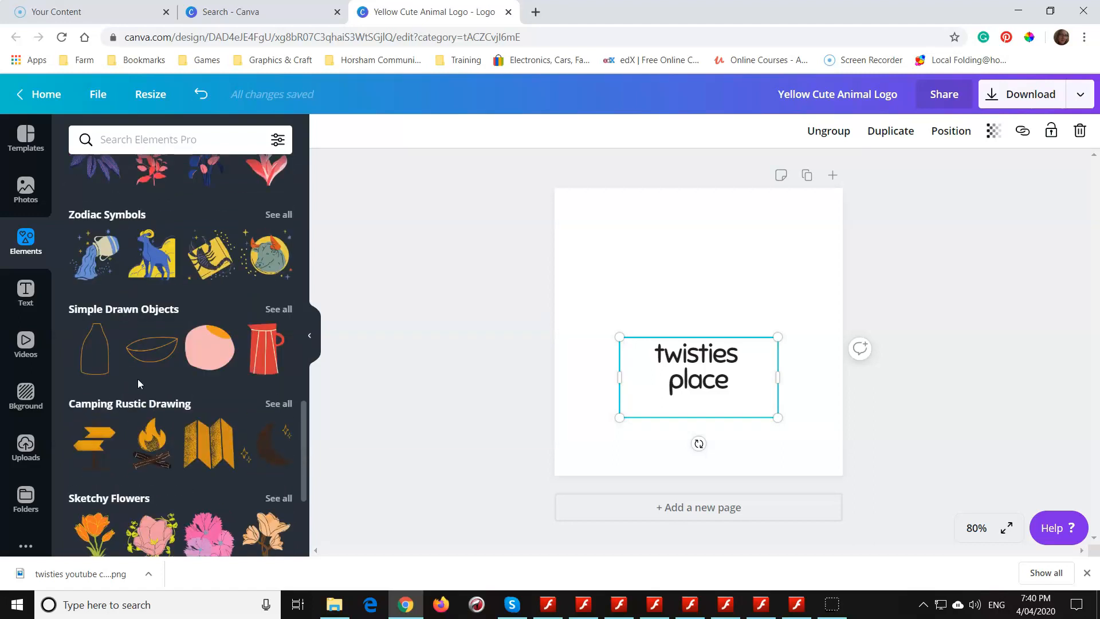
scroll(138, 379, down, 1)
click(138, 137)
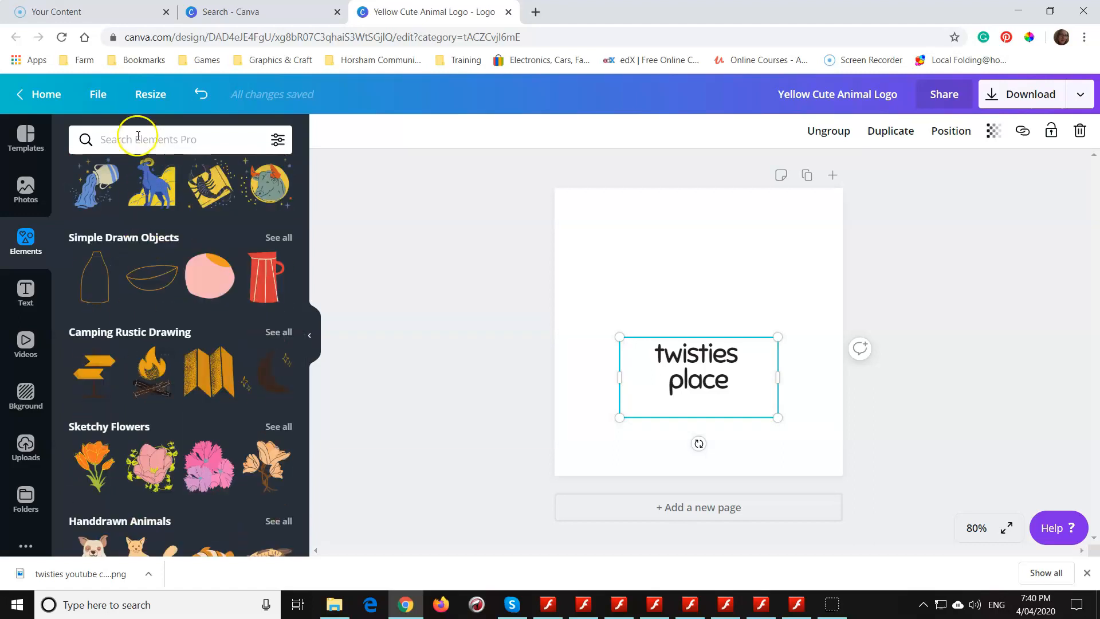
text(coffe)
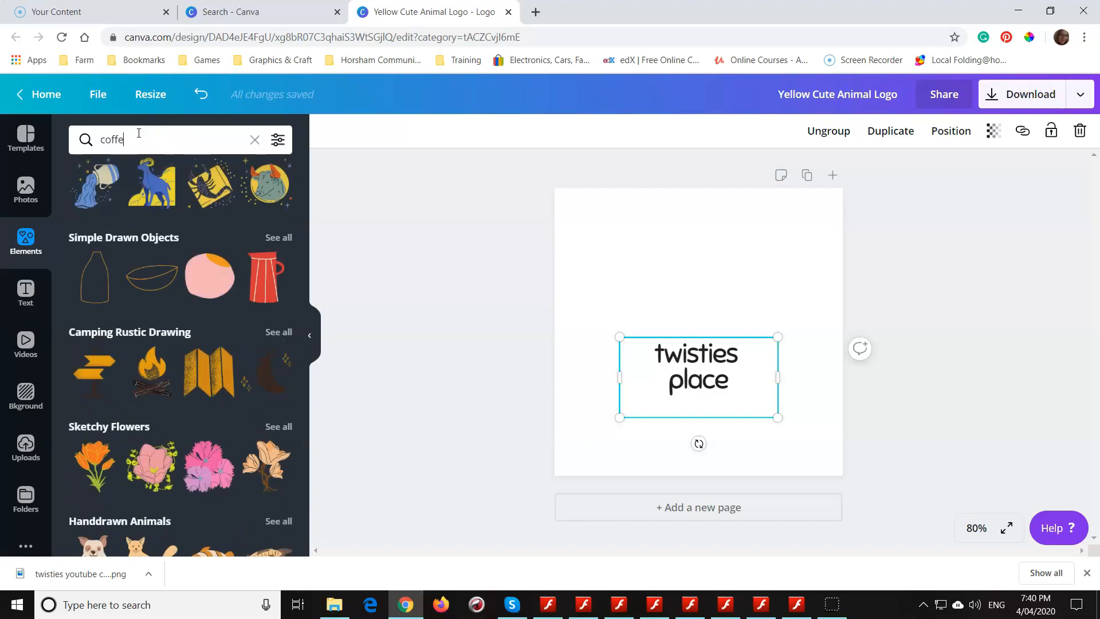
text(e)
key(Return)
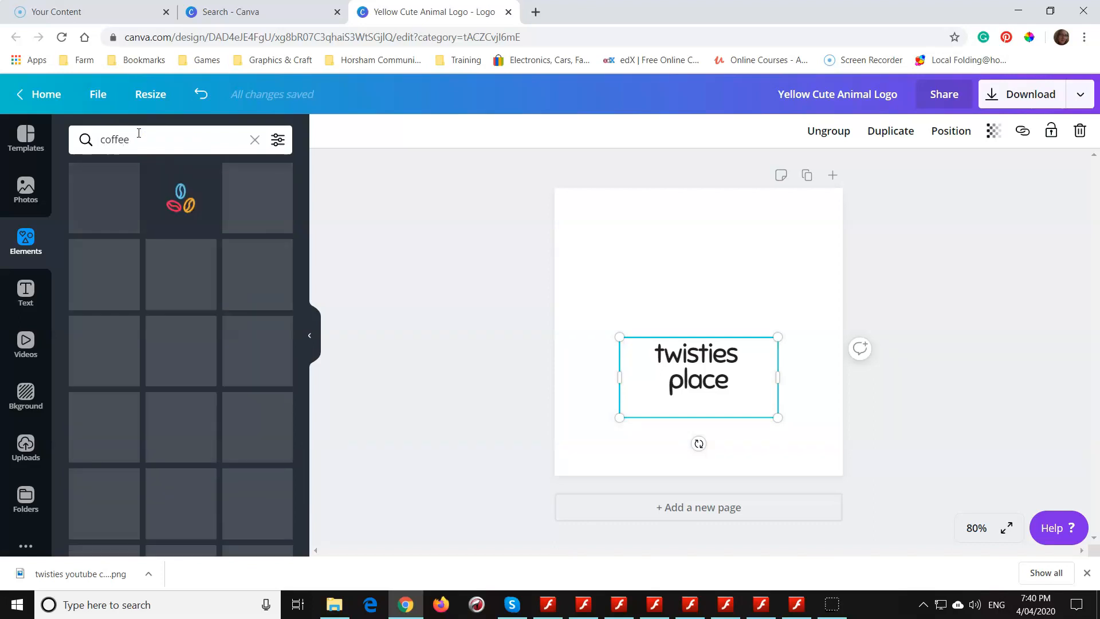
click(140, 151)
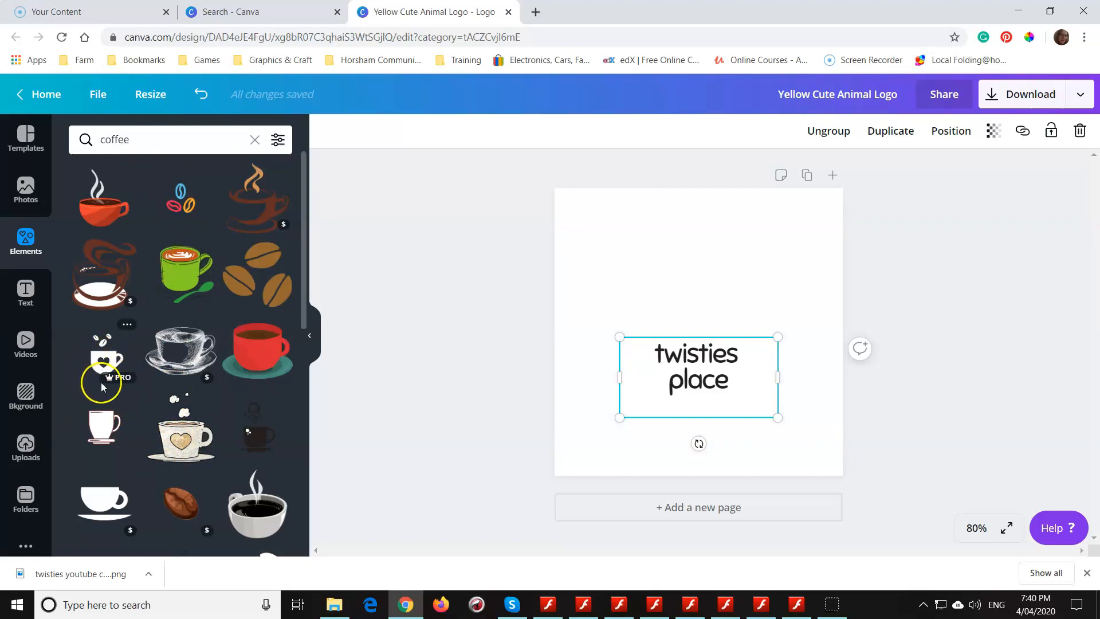
mouse_move(103, 383)
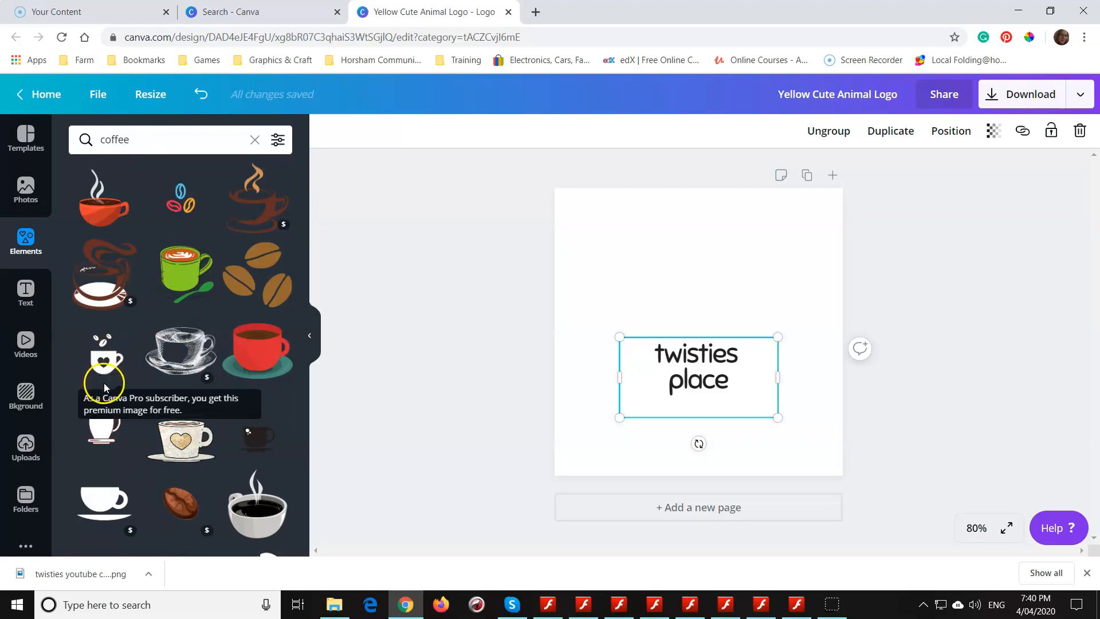
click(98, 383)
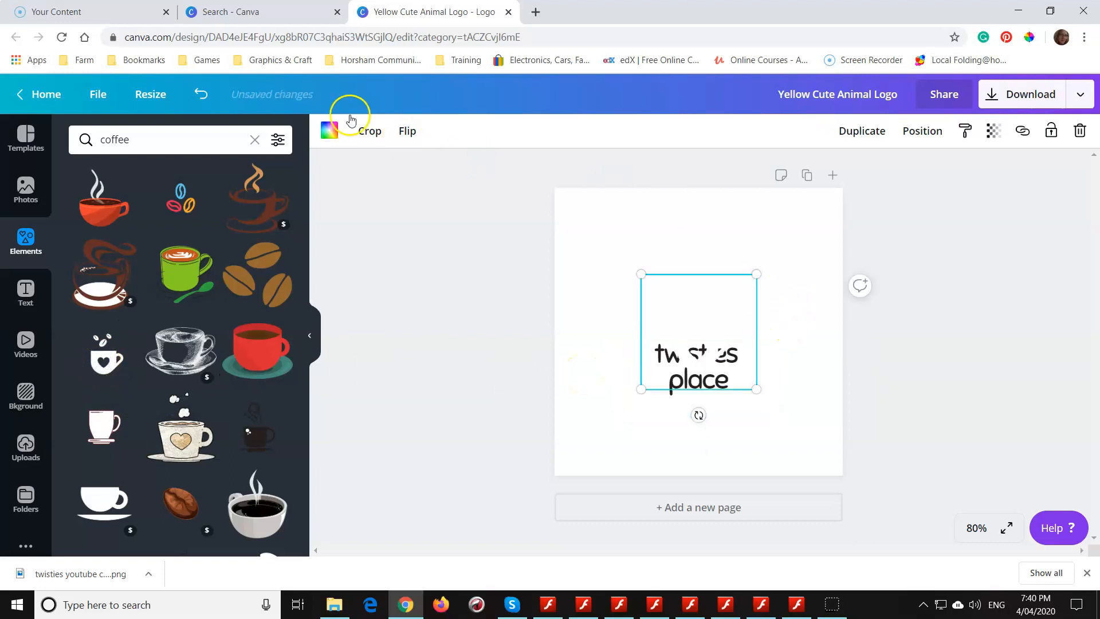
- Recolour the cup graphic with the document's near-black colour and move it up so it sits directly above the brand name
click(330, 133)
click(86, 275)
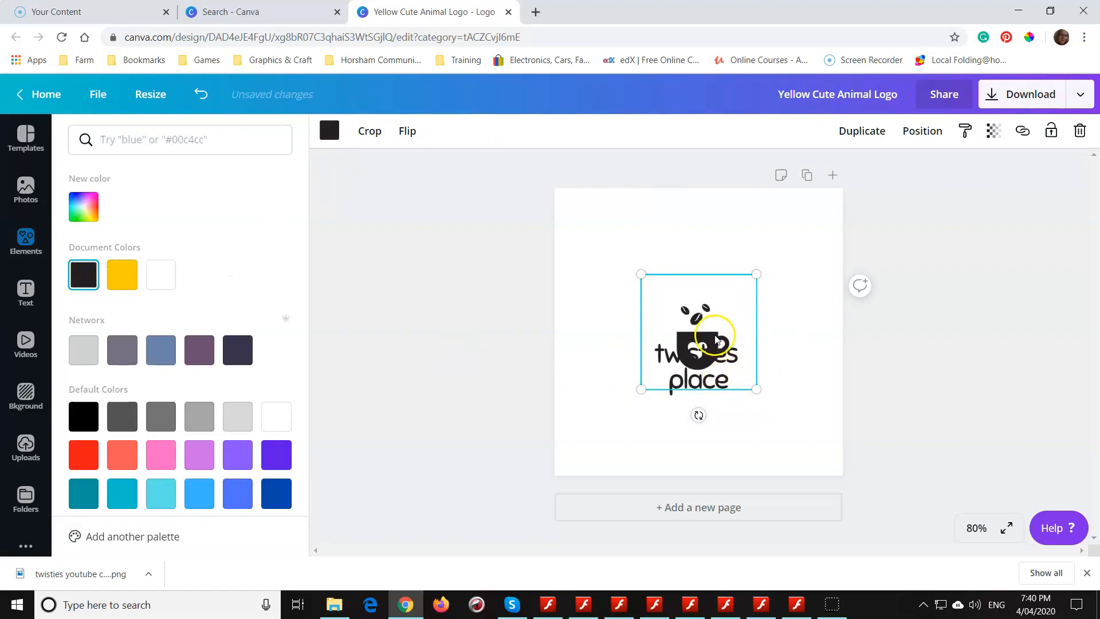
drag(710, 339, 706, 305)
click(490, 338)
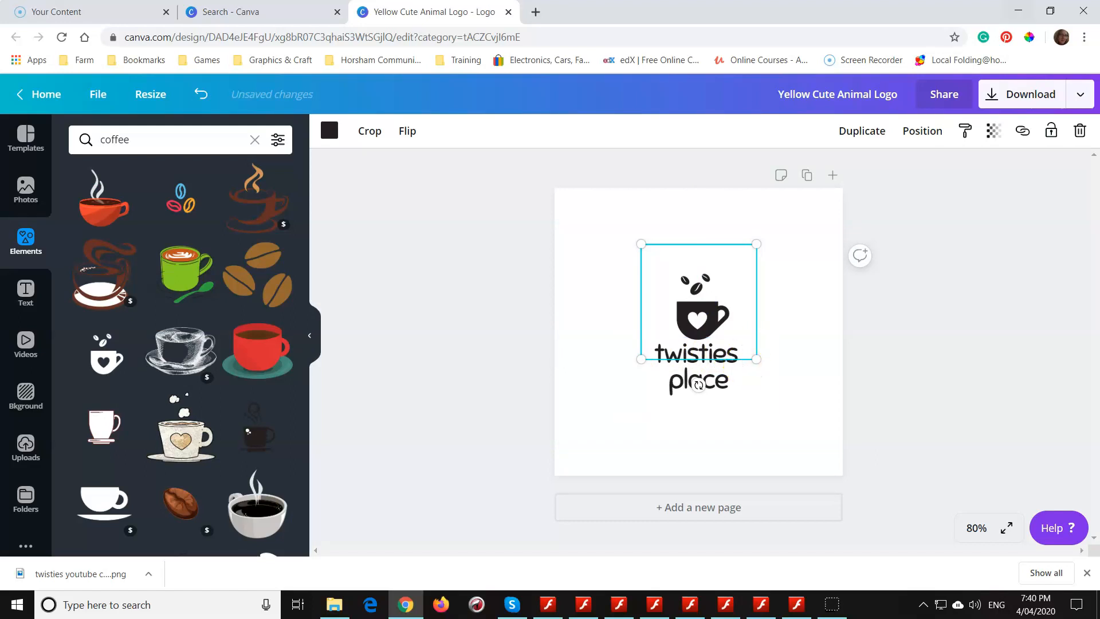
- Rename the design as "twisties logo"
click(845, 93)
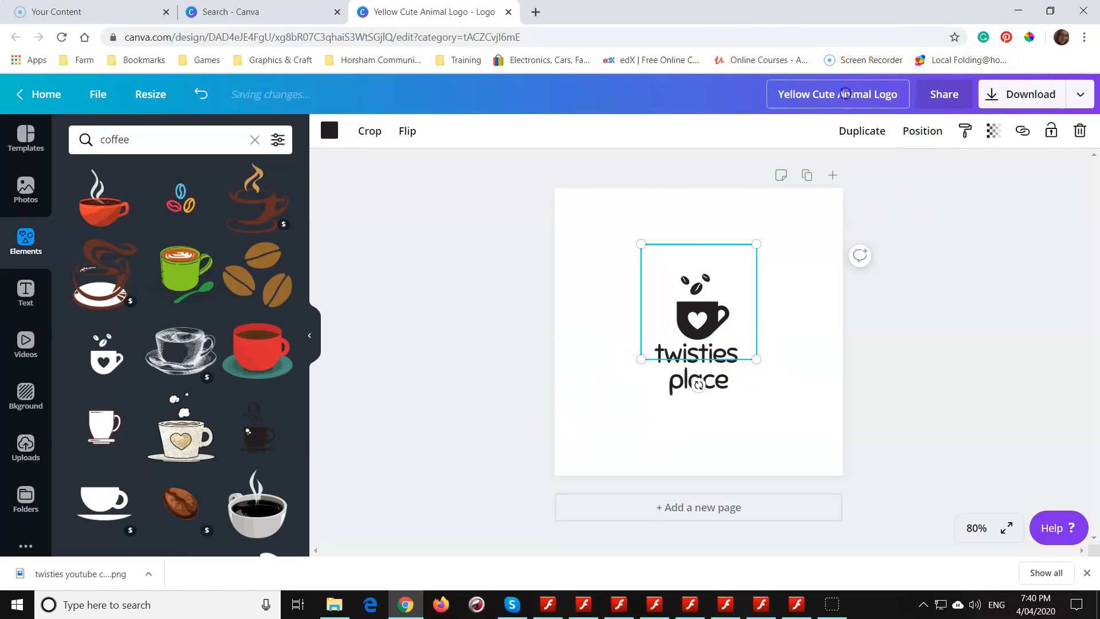
text(twisties logo)
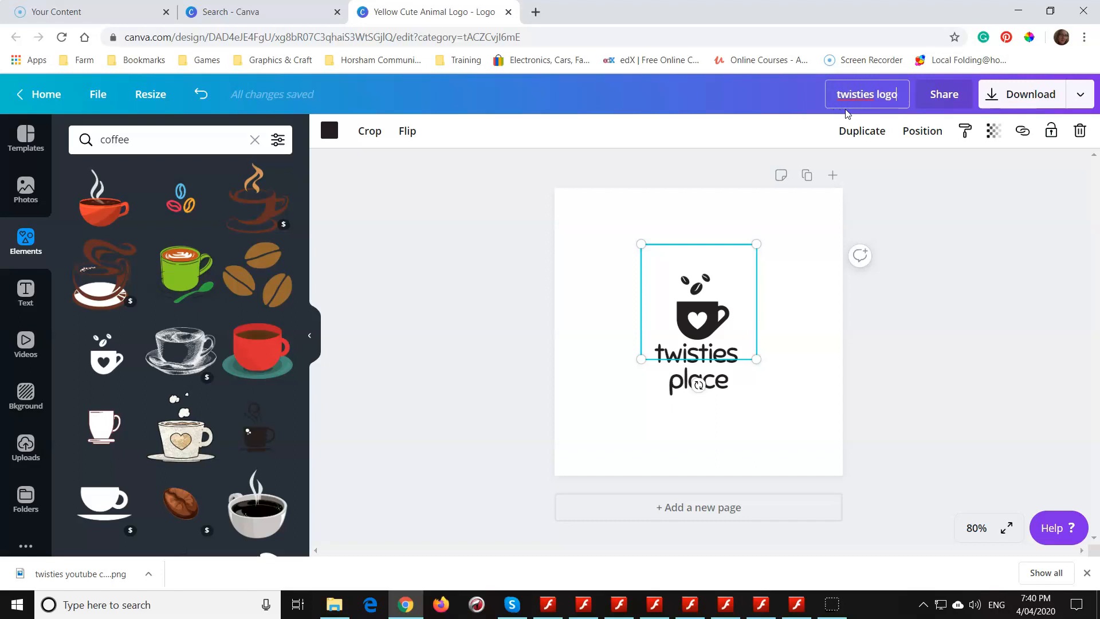
key(Return)
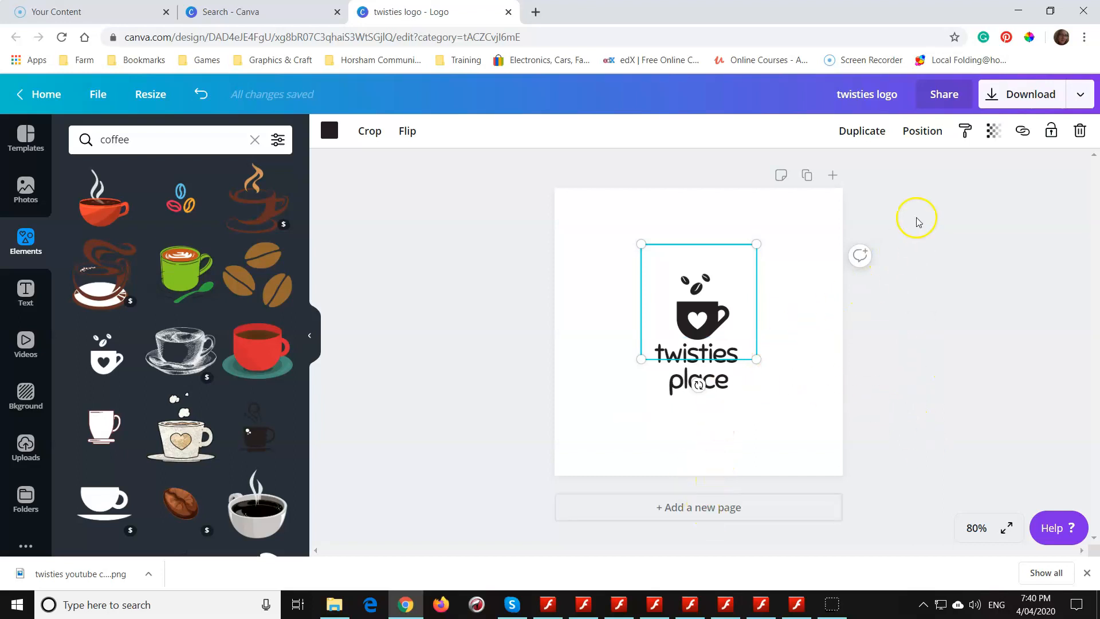
- Download the logo as a 500 x 500 px PNG without a transparent background and dismiss the business card offer
click(1016, 94)
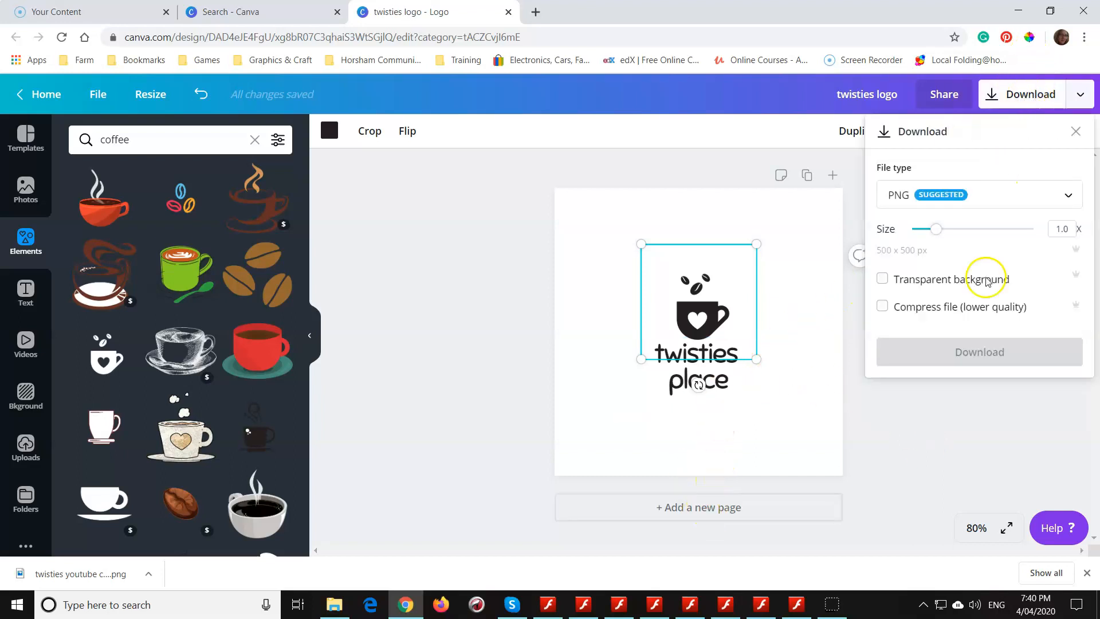
click(967, 354)
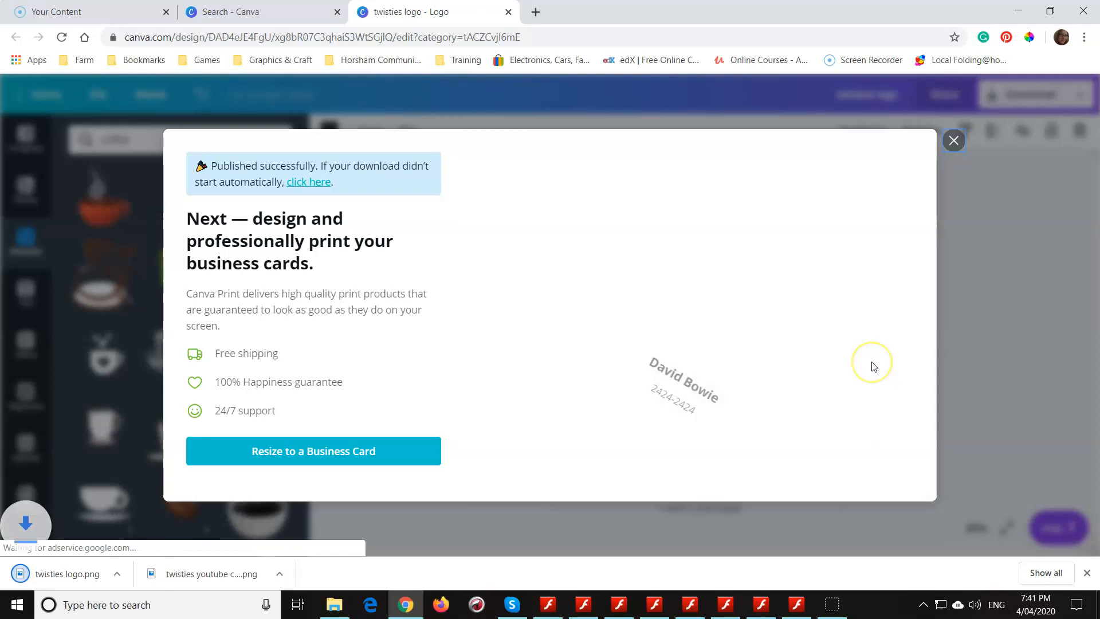
click(953, 141)
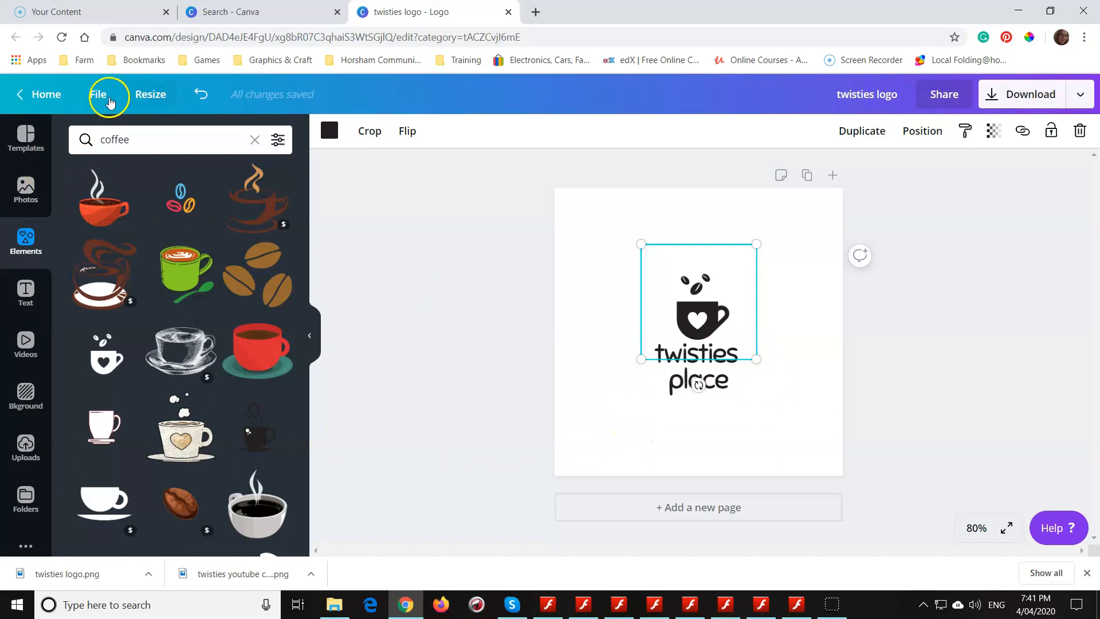
- Make a copy of the logo design and remove the "twisties place" text from the copy, keeping only the cup graphic
click(102, 99)
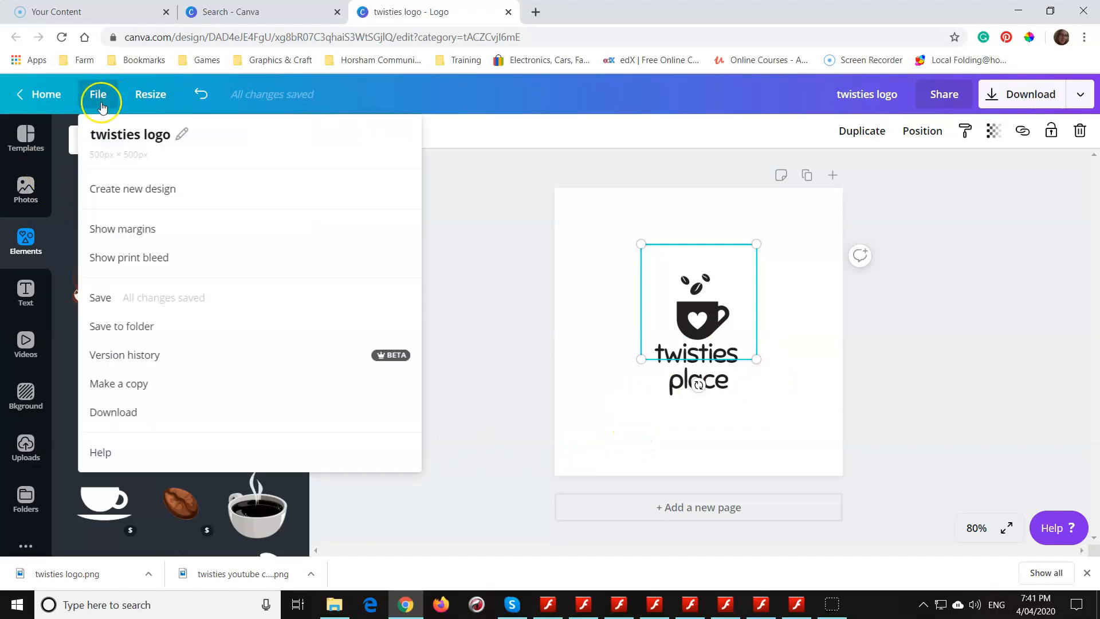
click(153, 385)
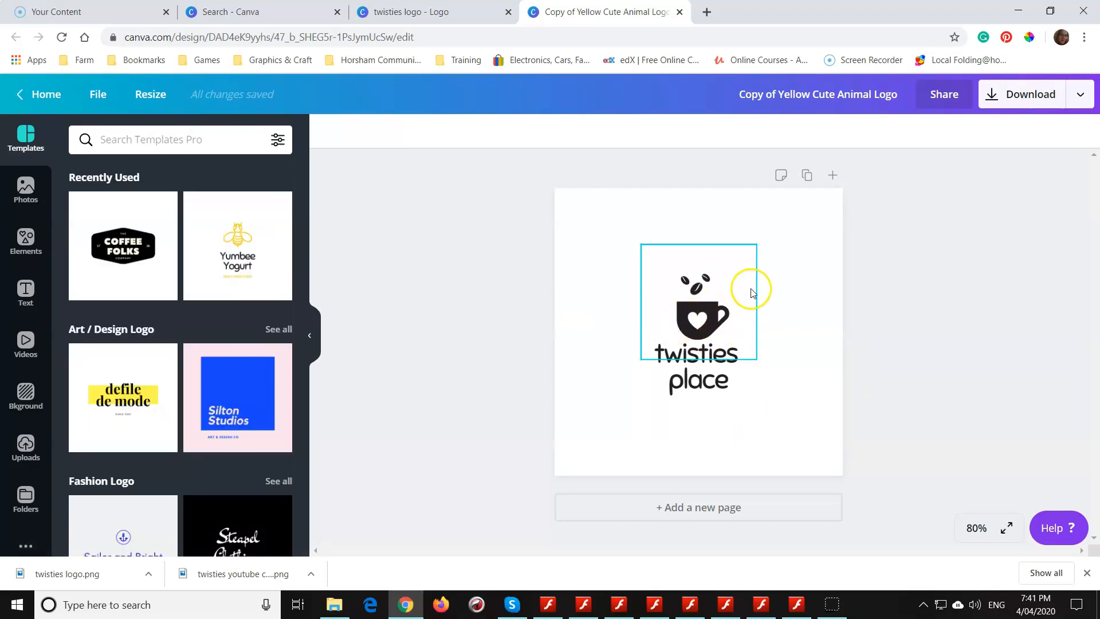
click(723, 381)
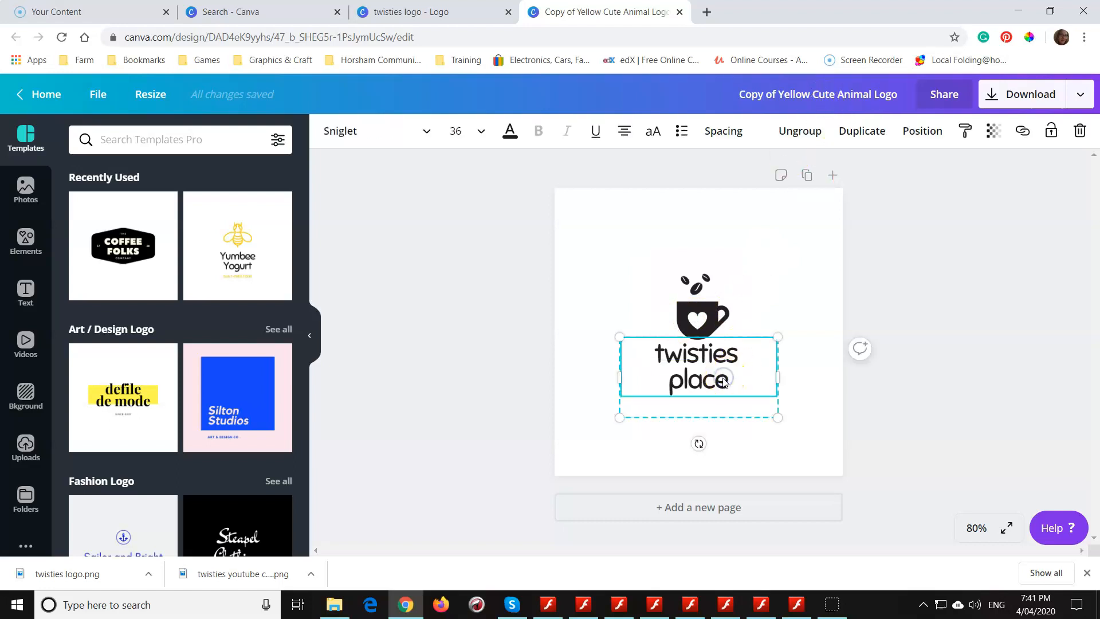
key(ctrl+a)
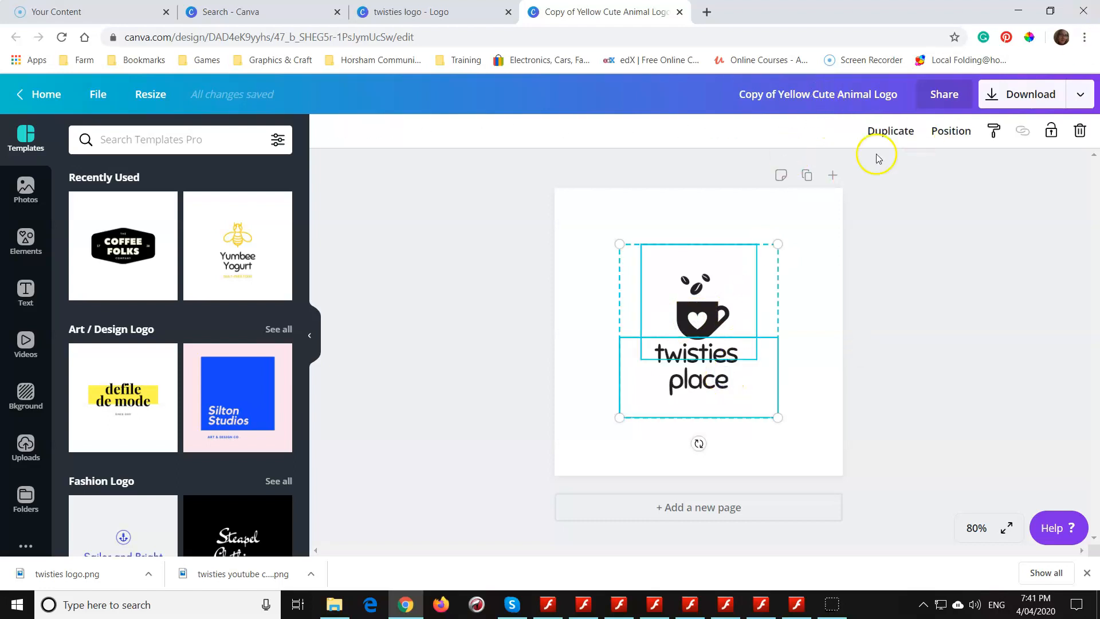
click(793, 311)
click(705, 393)
double_click(706, 394)
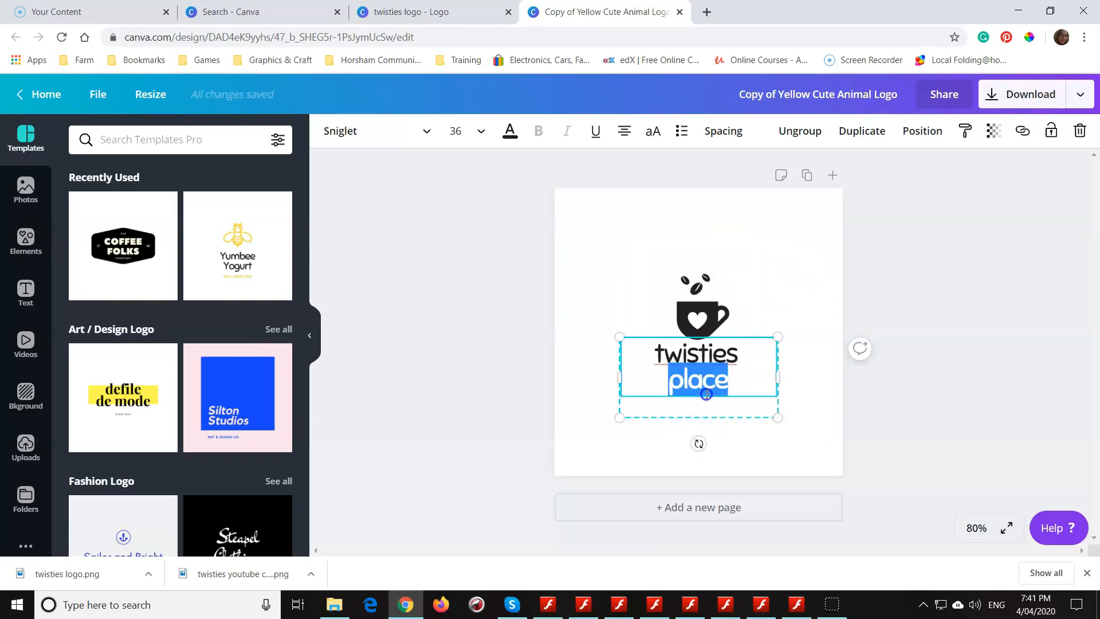
triple_click(706, 395)
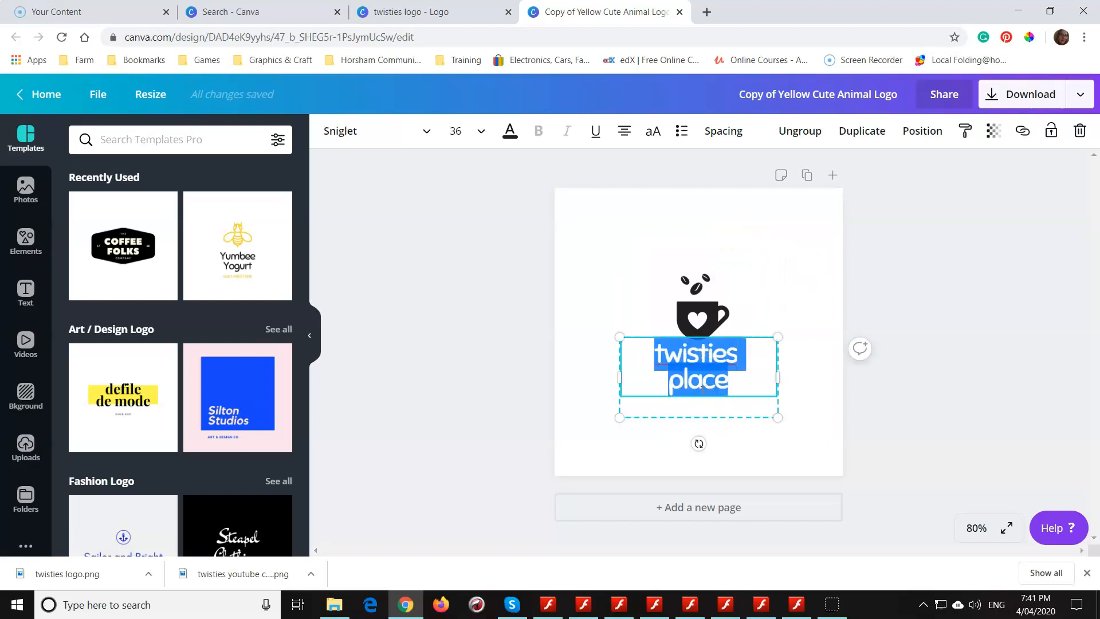
key(BackSpace)
click(689, 375)
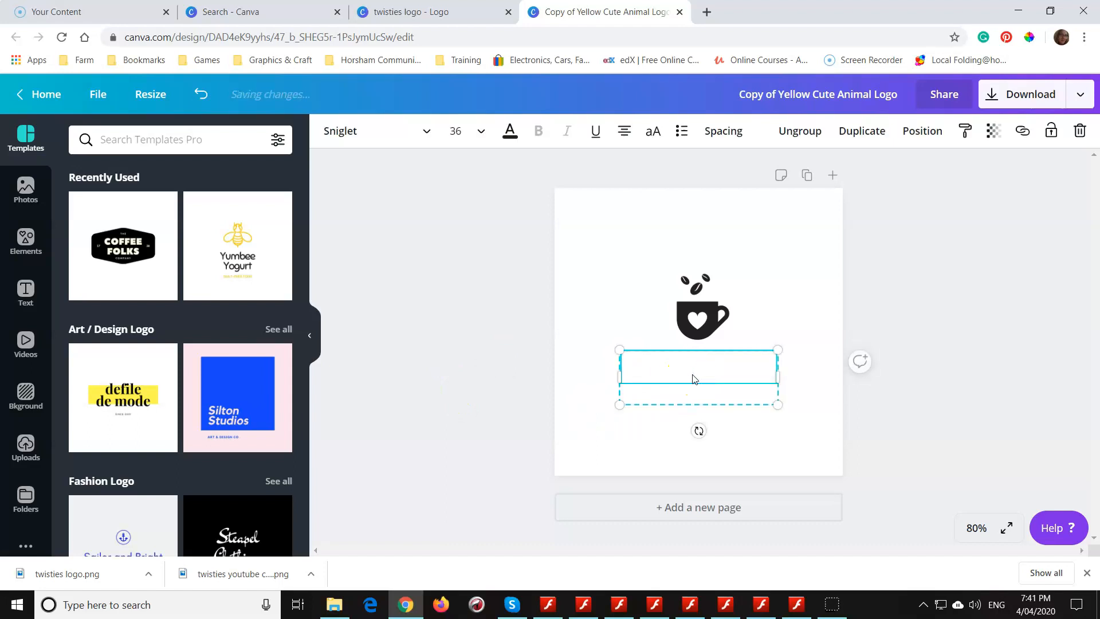
click(676, 394)
click(724, 322)
click(768, 331)
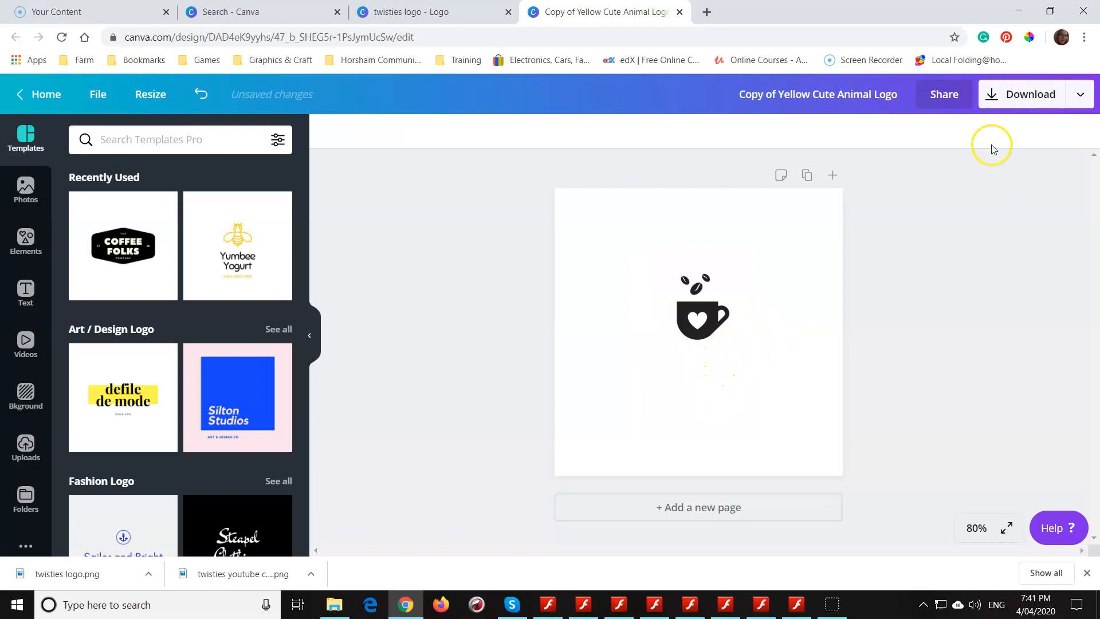
- Rename the copied design as "coffee cup trans"
click(789, 95)
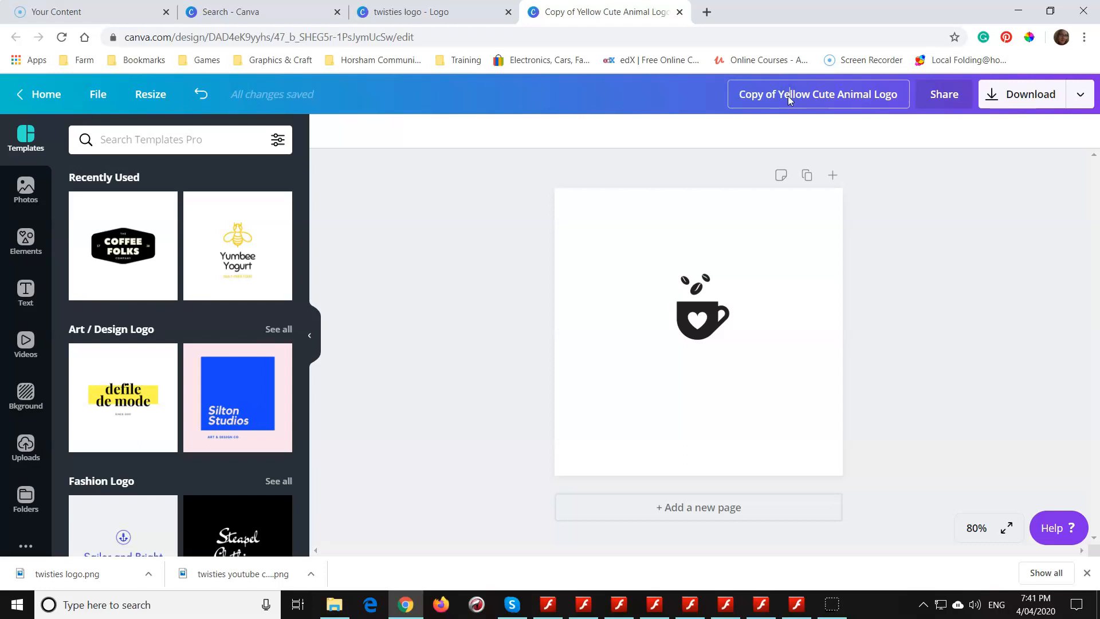
key(ctrl+s)
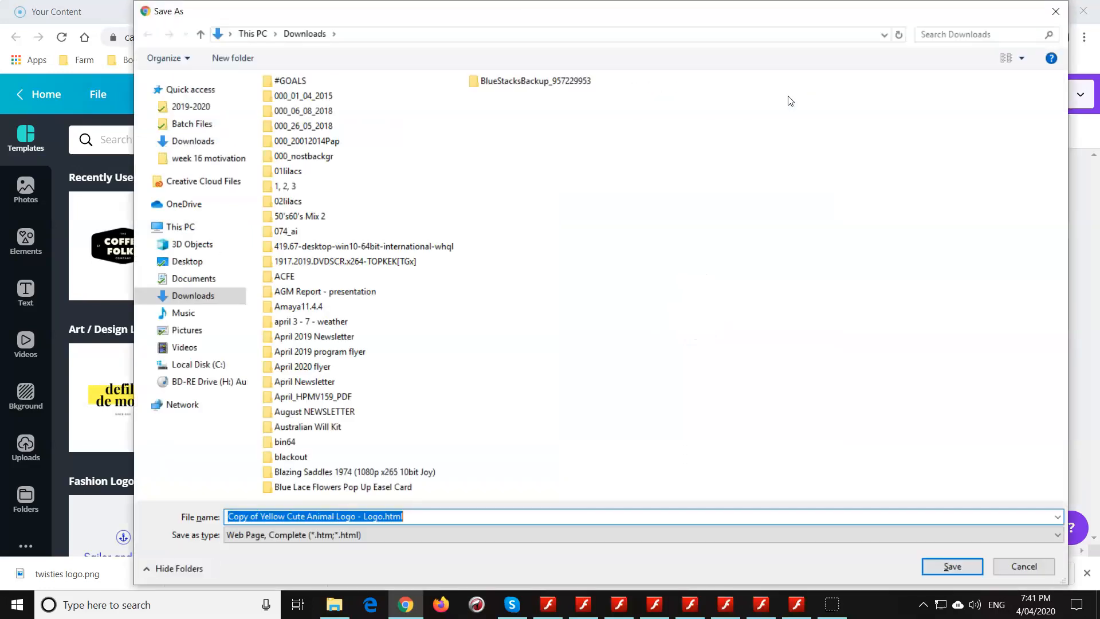
click(1056, 11)
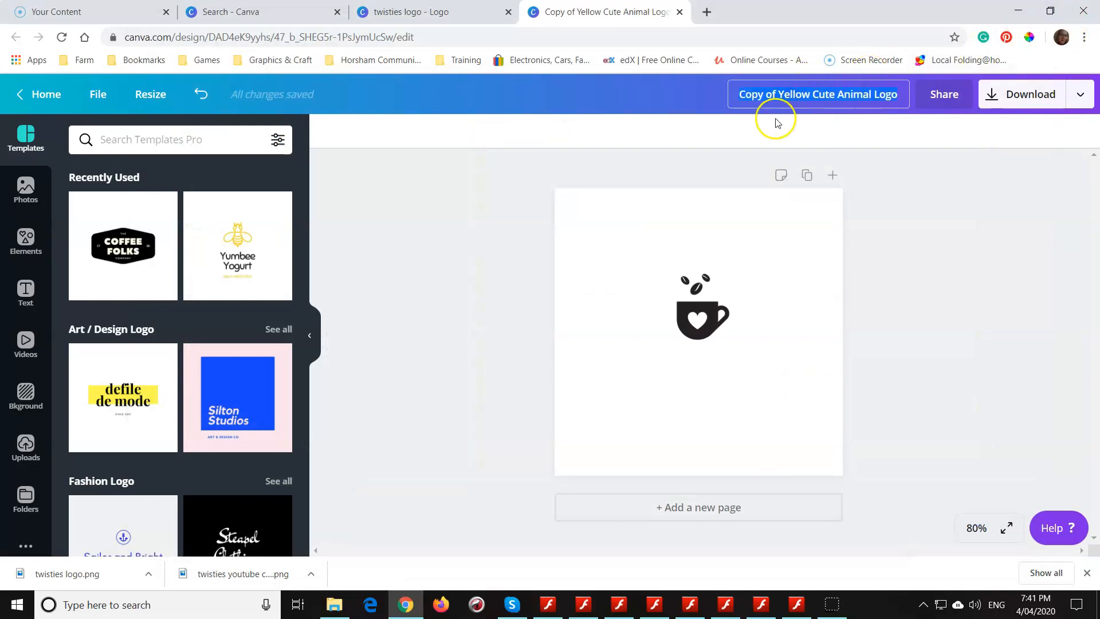
text(coffee cup trans)
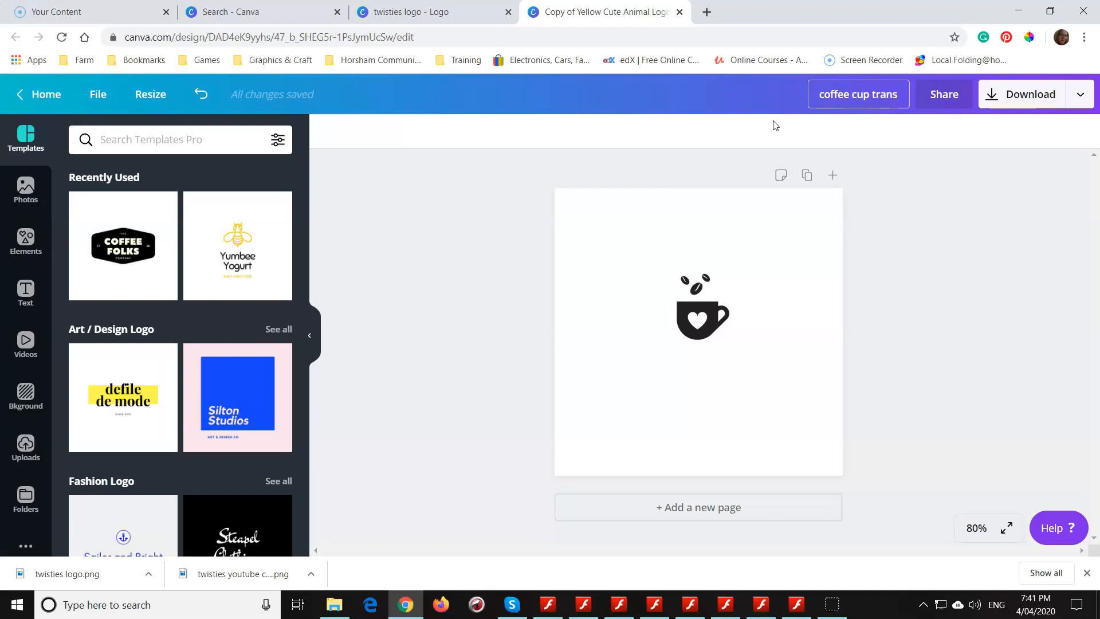
key(Return)
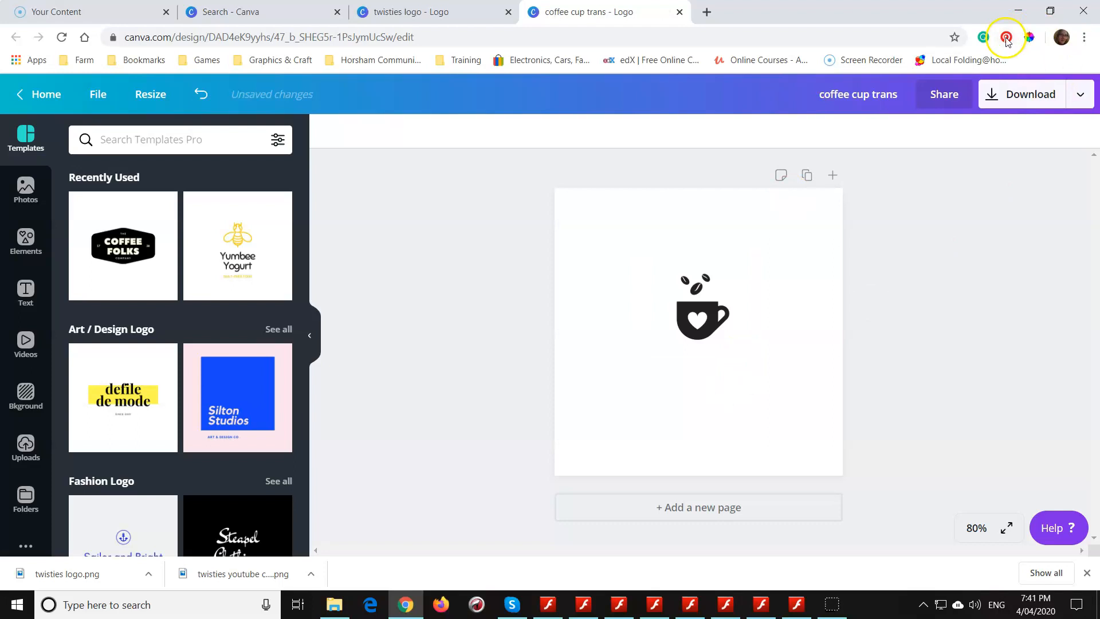
- Download the coffee cup design as a 500 x 500 px PNG with a transparent background
click(1021, 96)
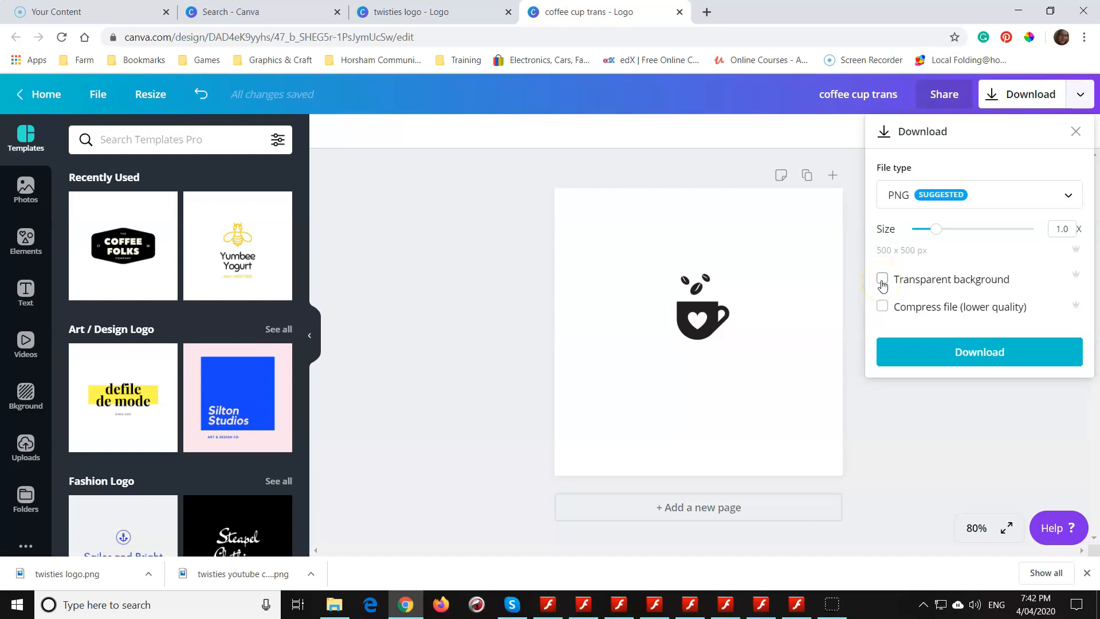
click(882, 280)
click(968, 352)
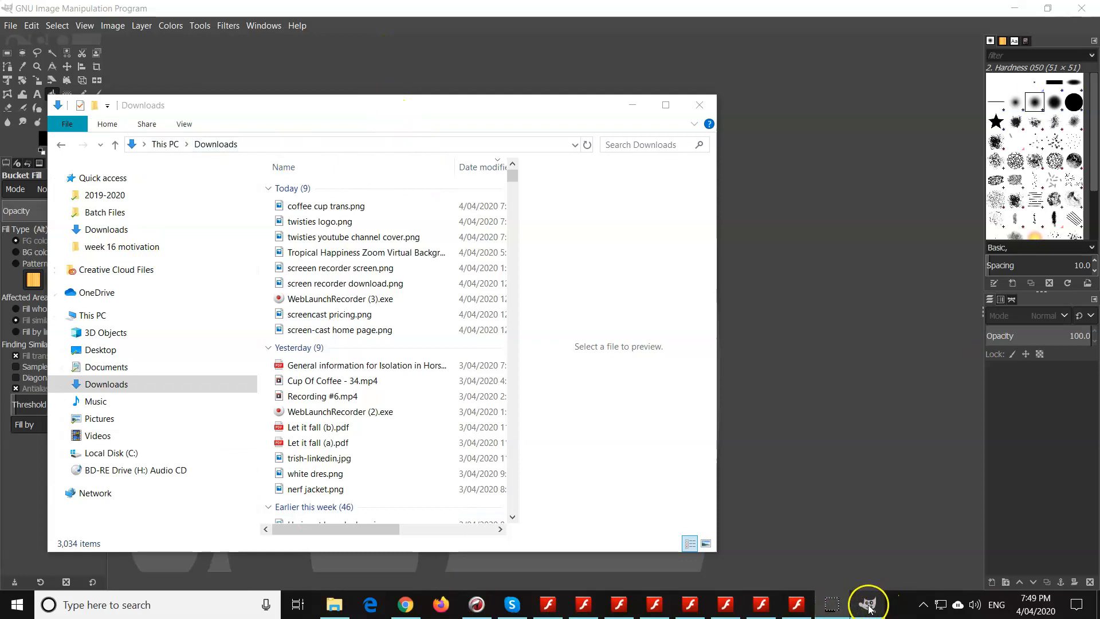
- Open twisties logo.png in GIMP and draw a rectangular selection of about 194 x 255 px closely around the cup and brand name
click(320, 222)
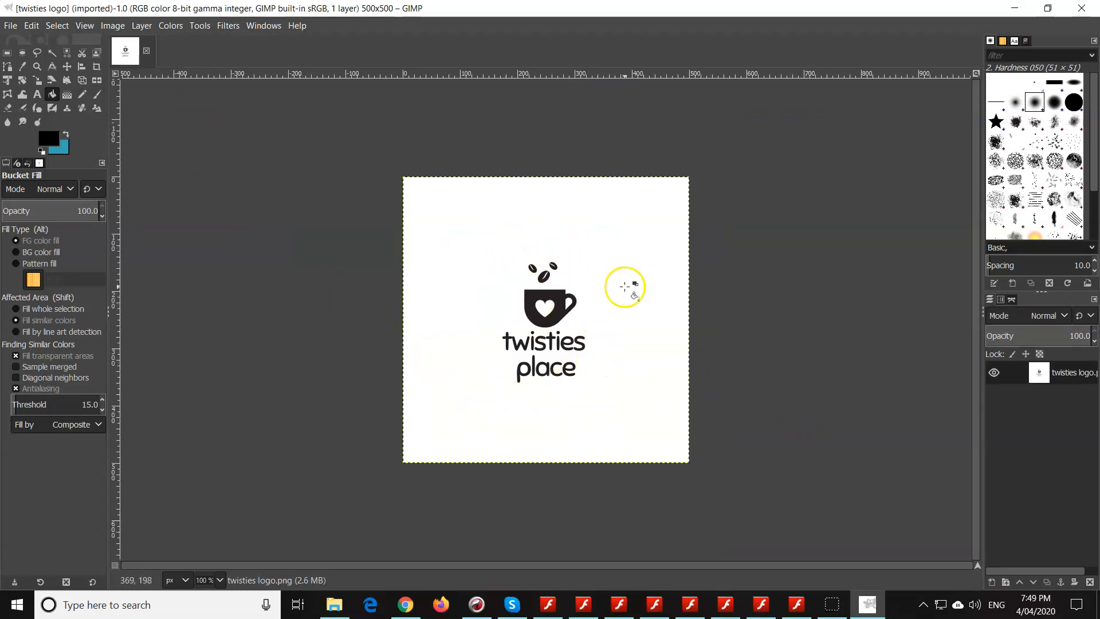
click(7, 53)
drag(371, 244, 754, 393)
drag(739, 332, 589, 344)
drag(373, 336, 496, 327)
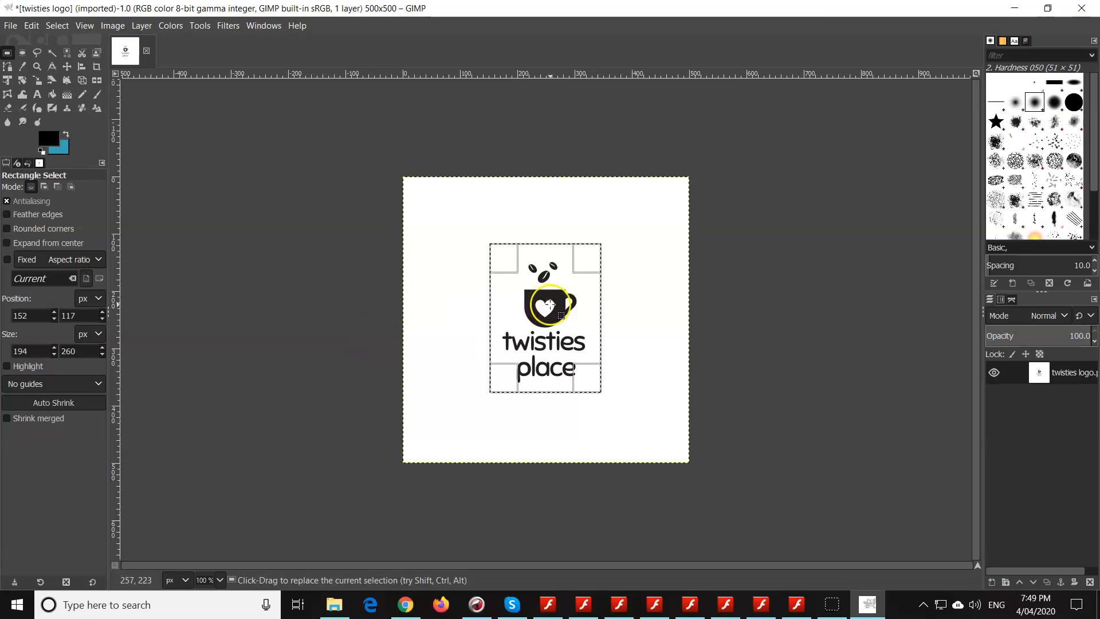
drag(583, 265, 586, 265)
click(160, 45)
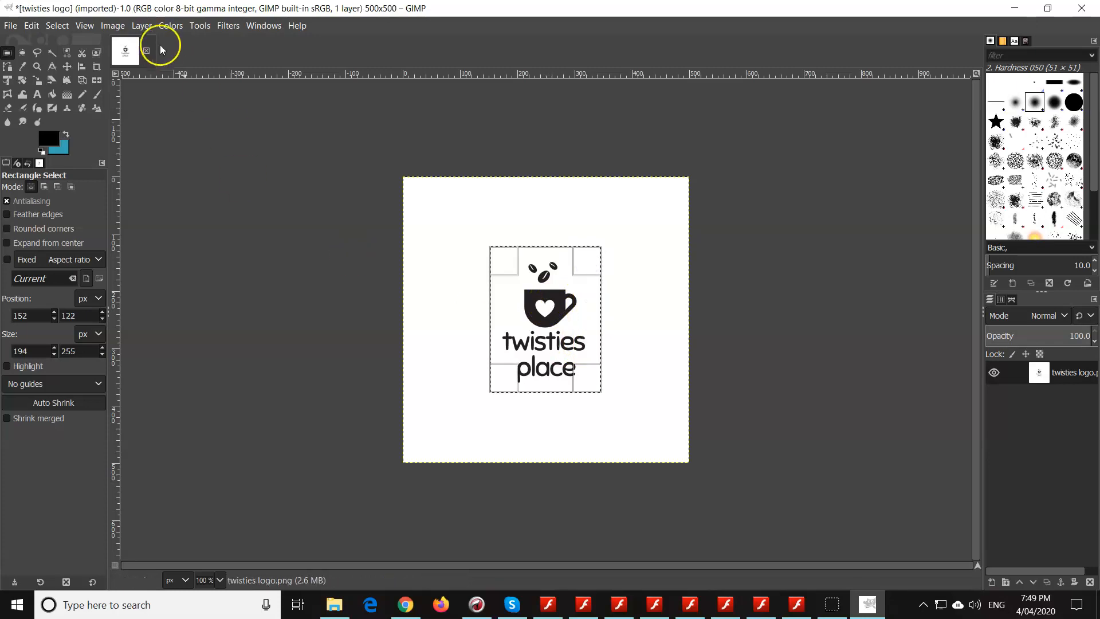
- Crop the logo image to the selection and export it as twisties logo-final.png in Downloads with the default PNG options
click(112, 27)
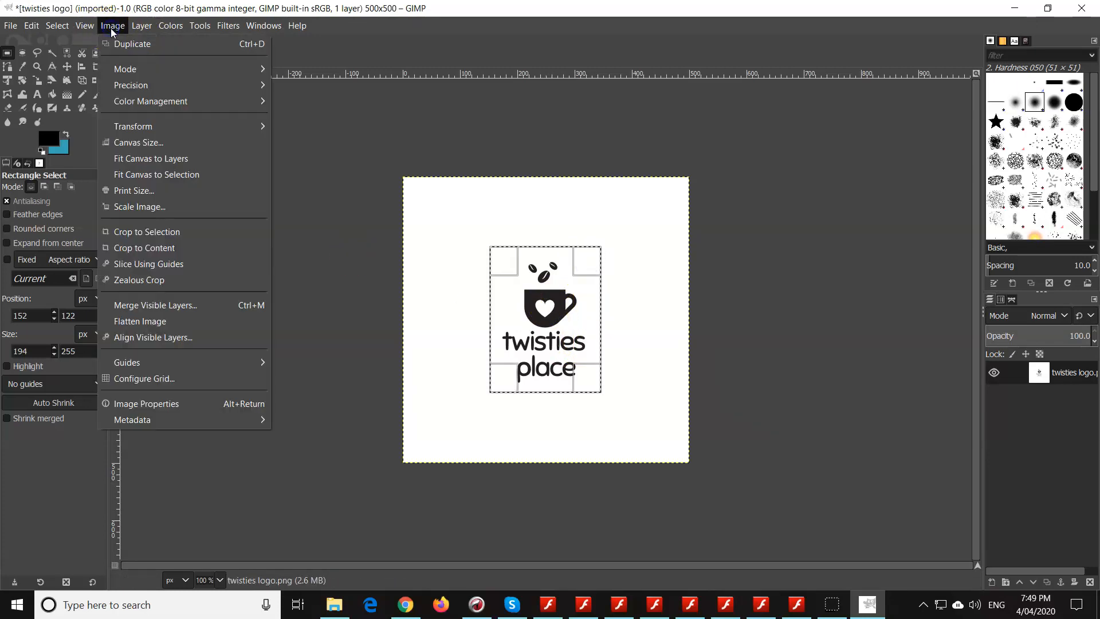
click(173, 232)
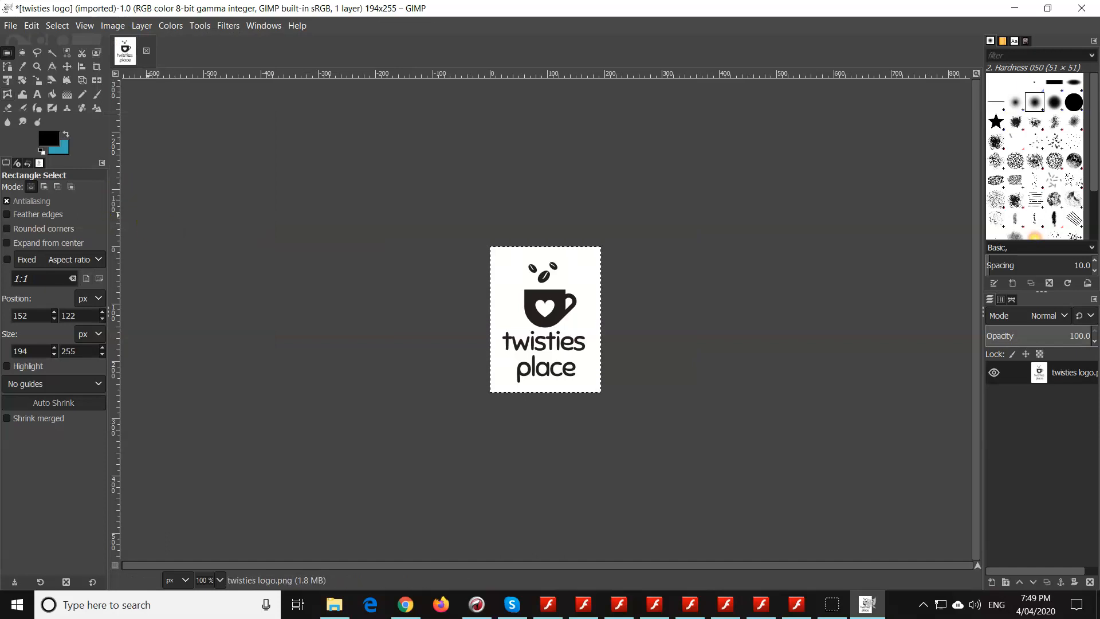
click(11, 26)
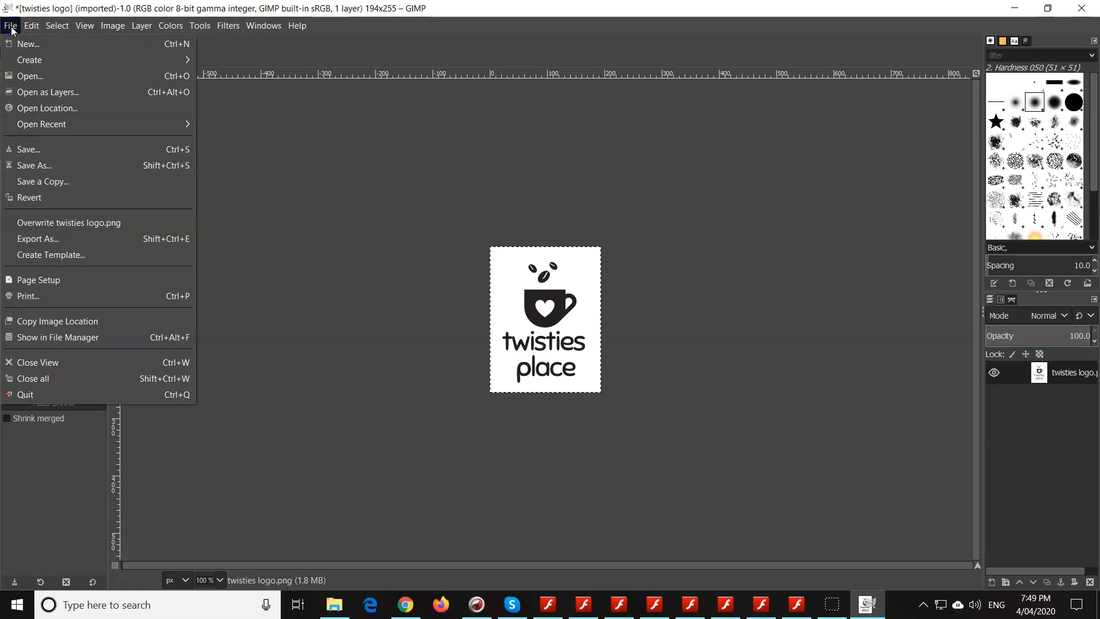
click(75, 239)
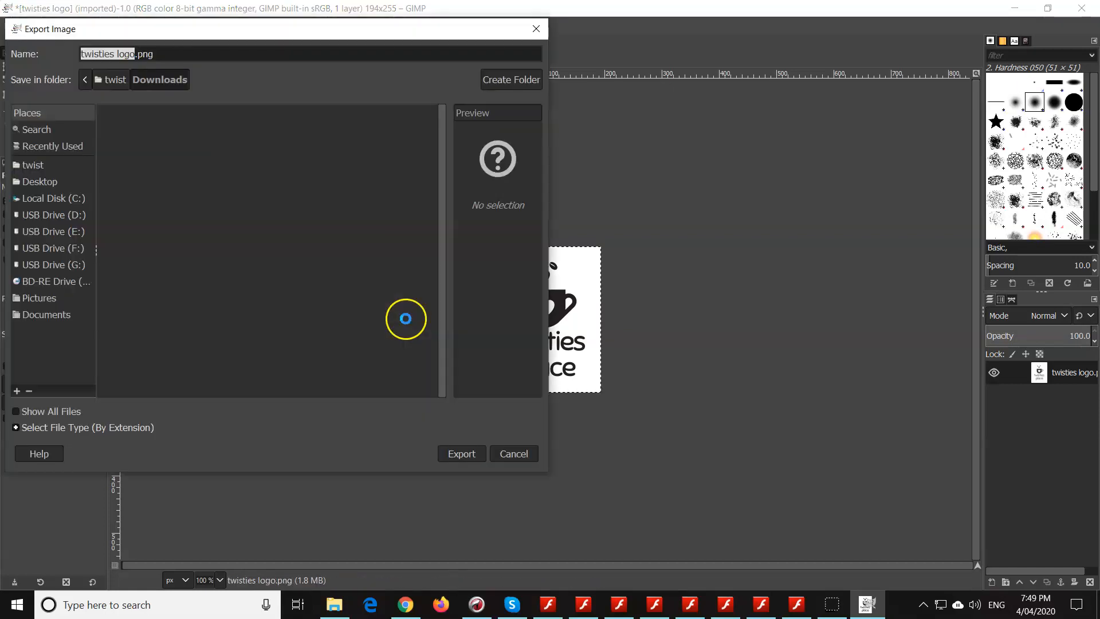
click(137, 54)
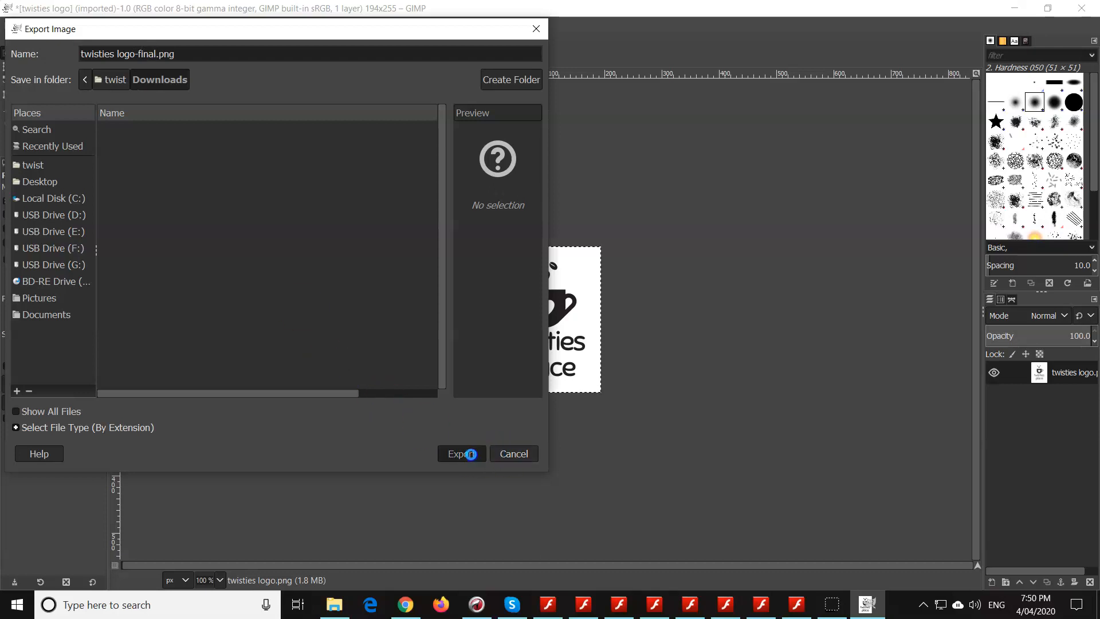
click(471, 454)
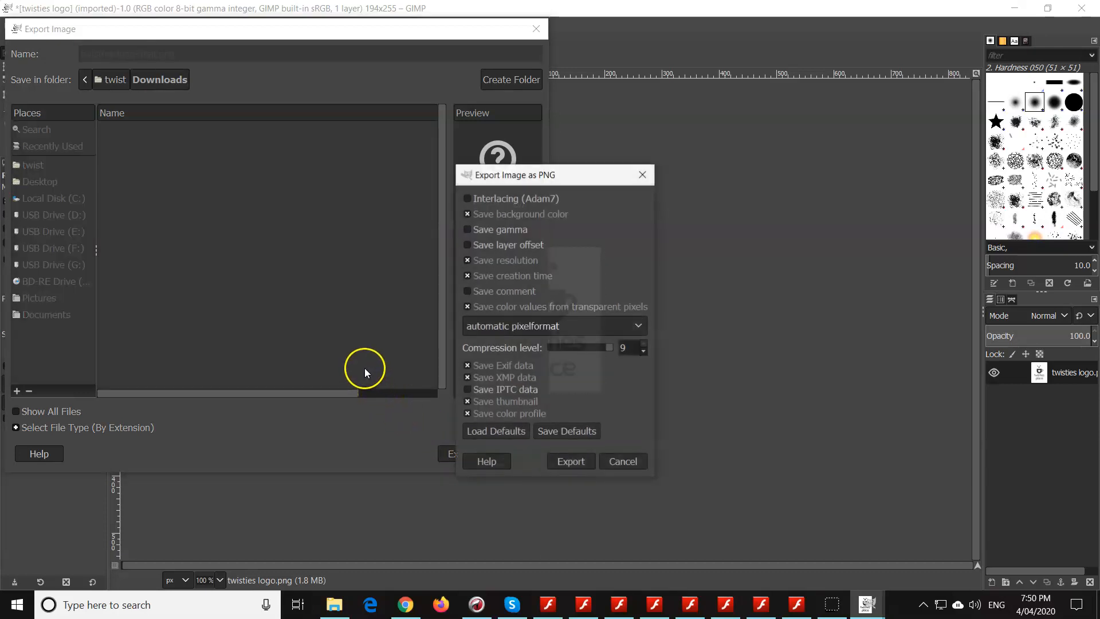
click(562, 460)
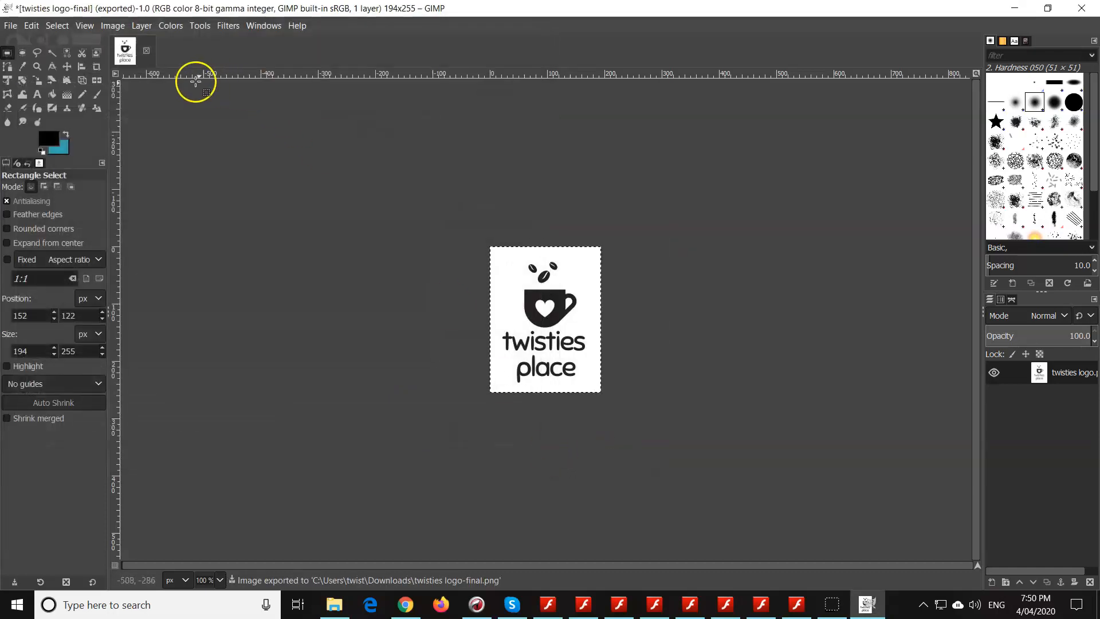
- Close the exported logo image, discarding its changes, and open coffee cup trans.png from the Downloads folder in GIMP
click(146, 51)
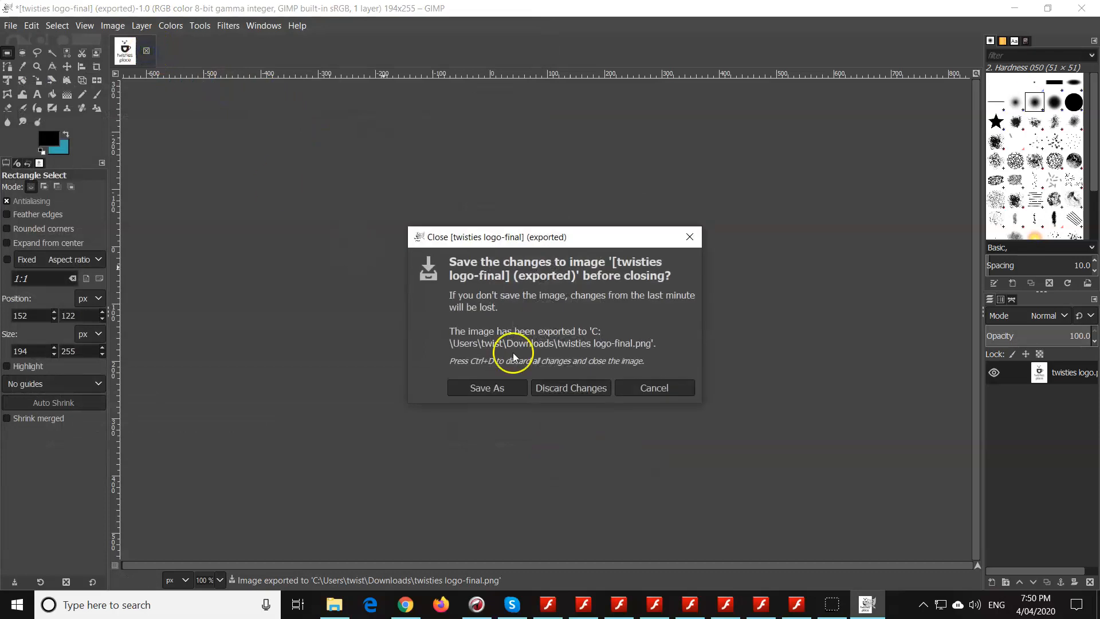
click(584, 387)
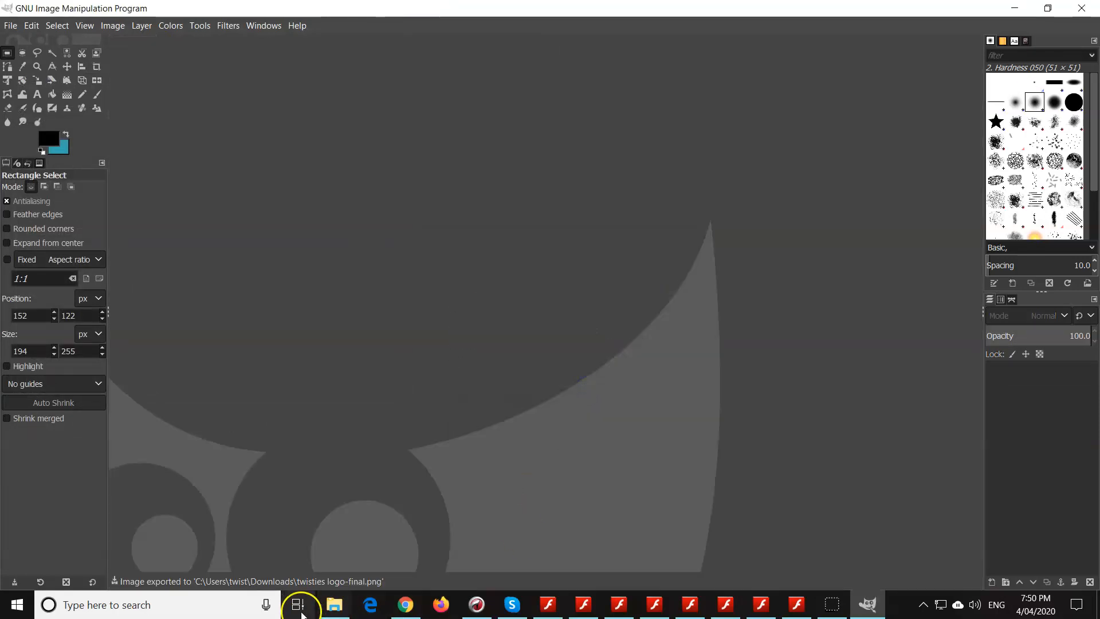
click(334, 605)
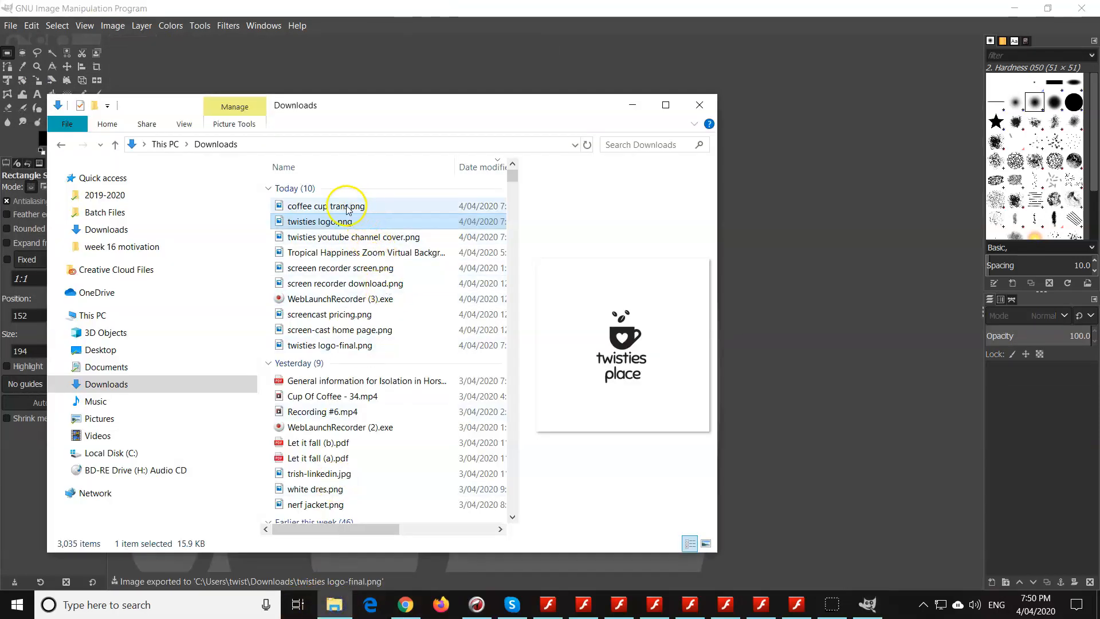
drag(343, 206, 788, 305)
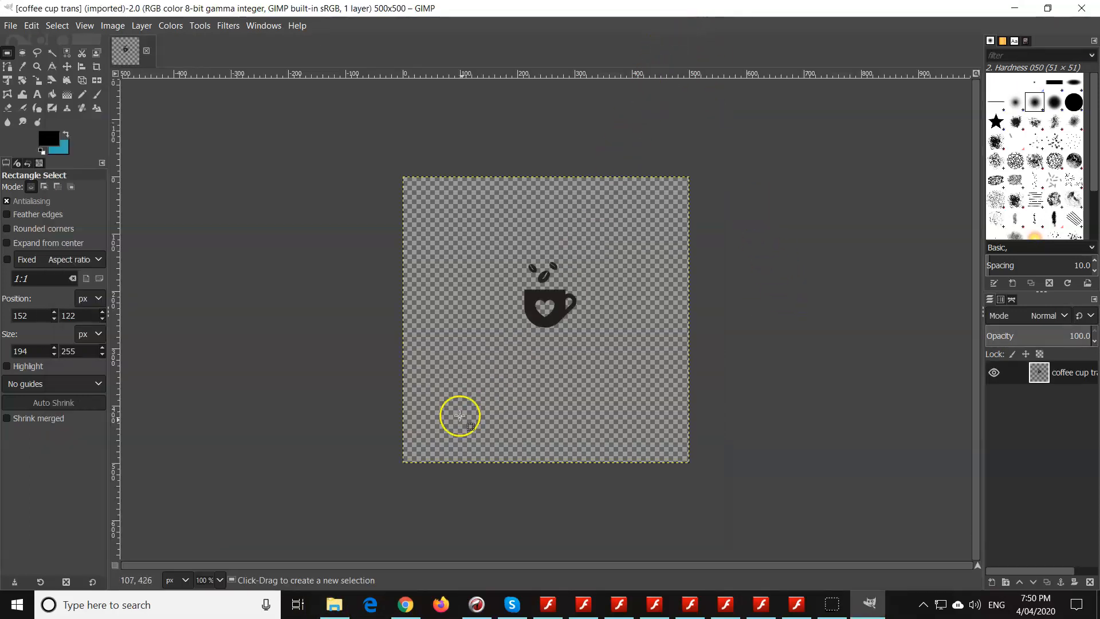
- Draw a rectangular selection of about 122 x 139 px closely around the cup and beans, and crop the image to it
drag(365, 240, 716, 342)
drag(706, 297, 581, 298)
drag(385, 290, 512, 289)
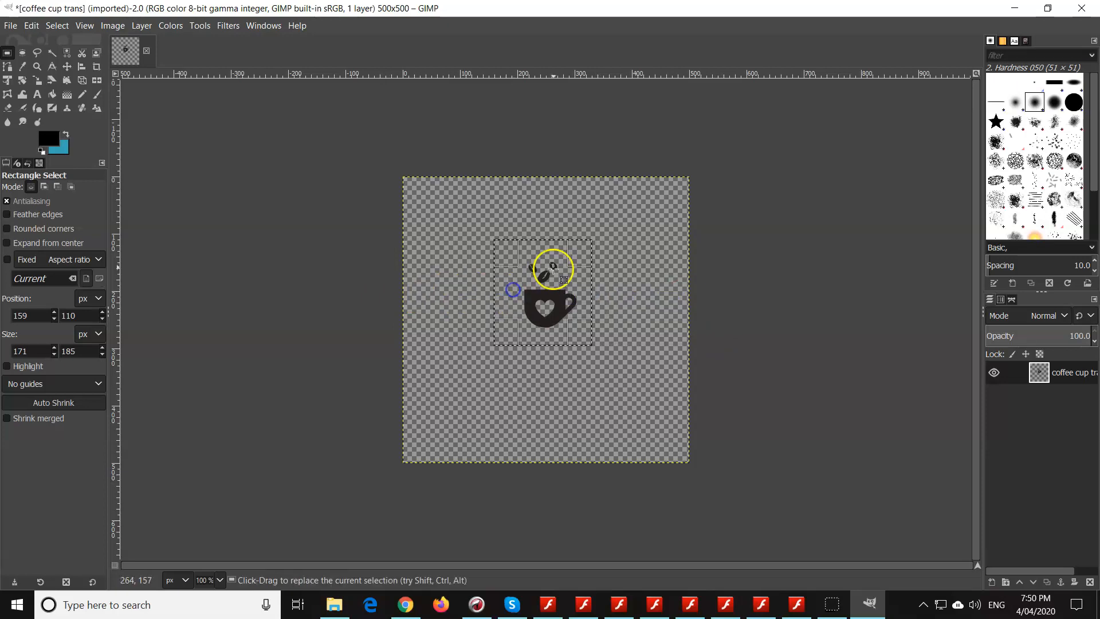
drag(545, 253, 544, 269)
drag(541, 333, 572, 302)
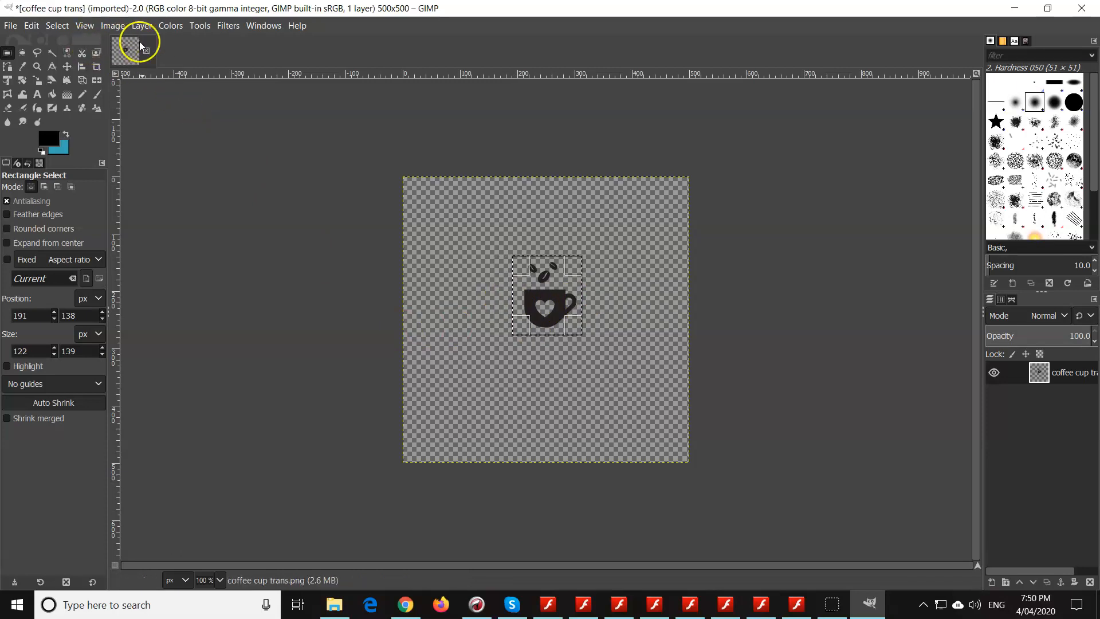
click(112, 26)
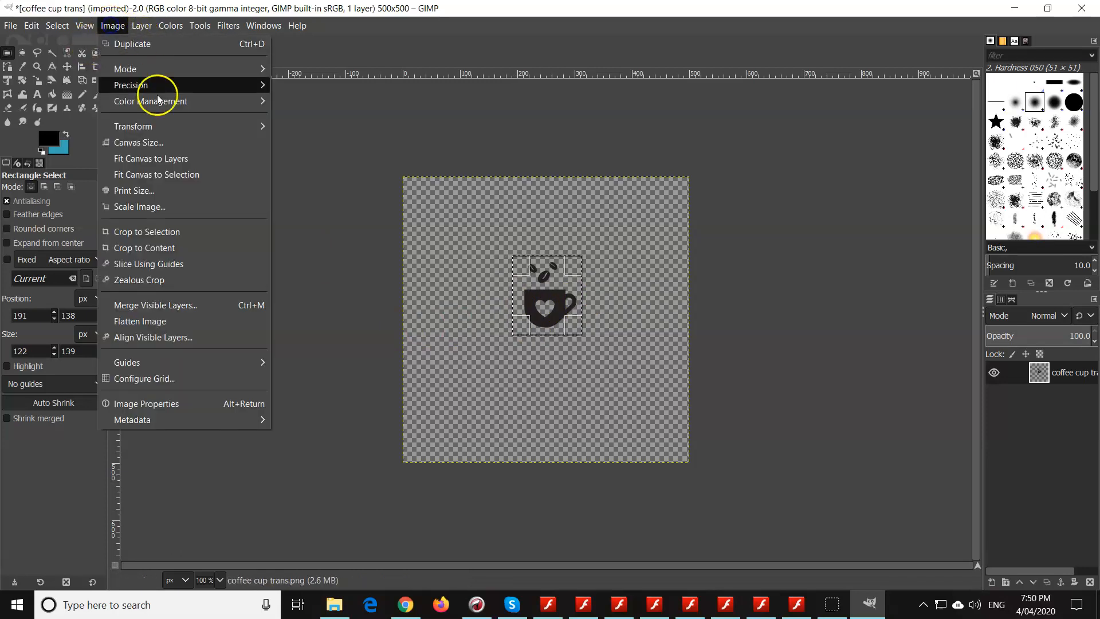
click(192, 228)
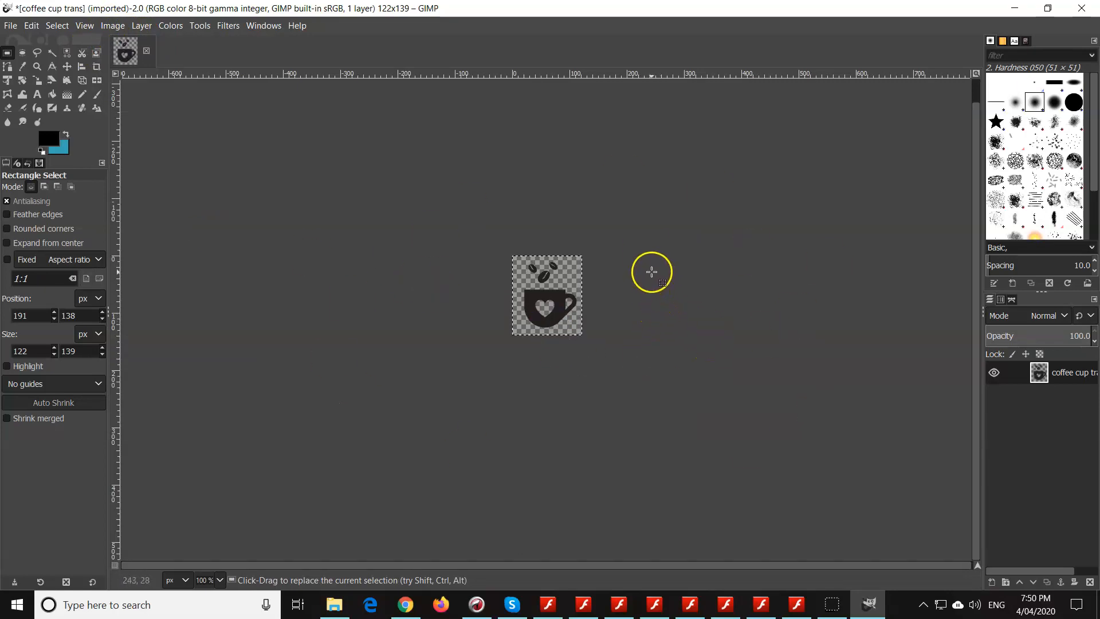
- Scale the cropped cup image to 75 x 85 px
click(112, 26)
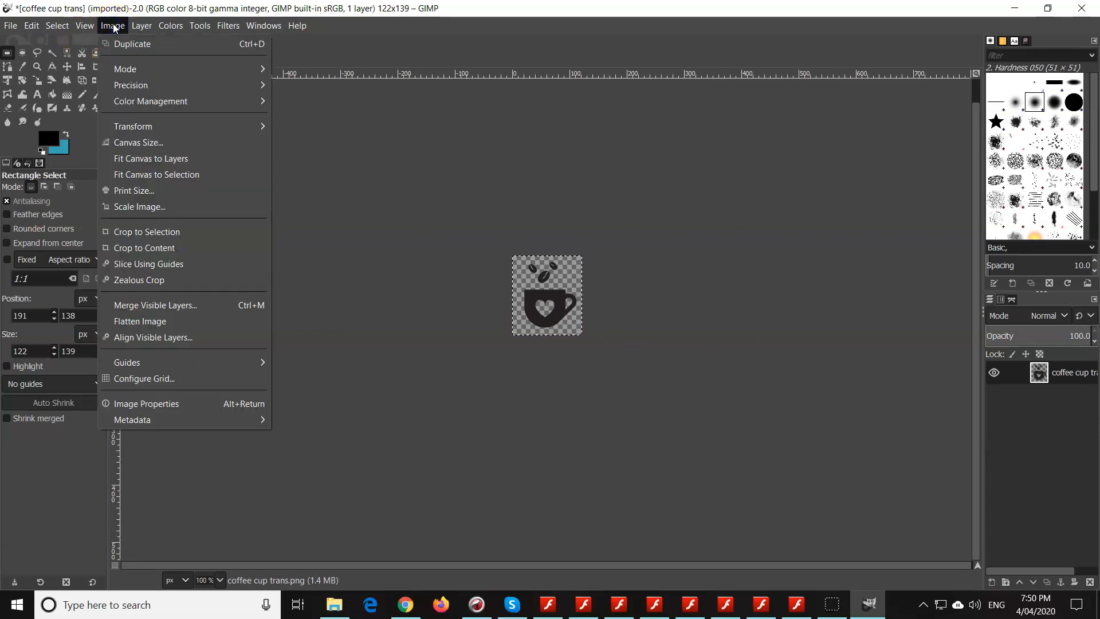
click(150, 206)
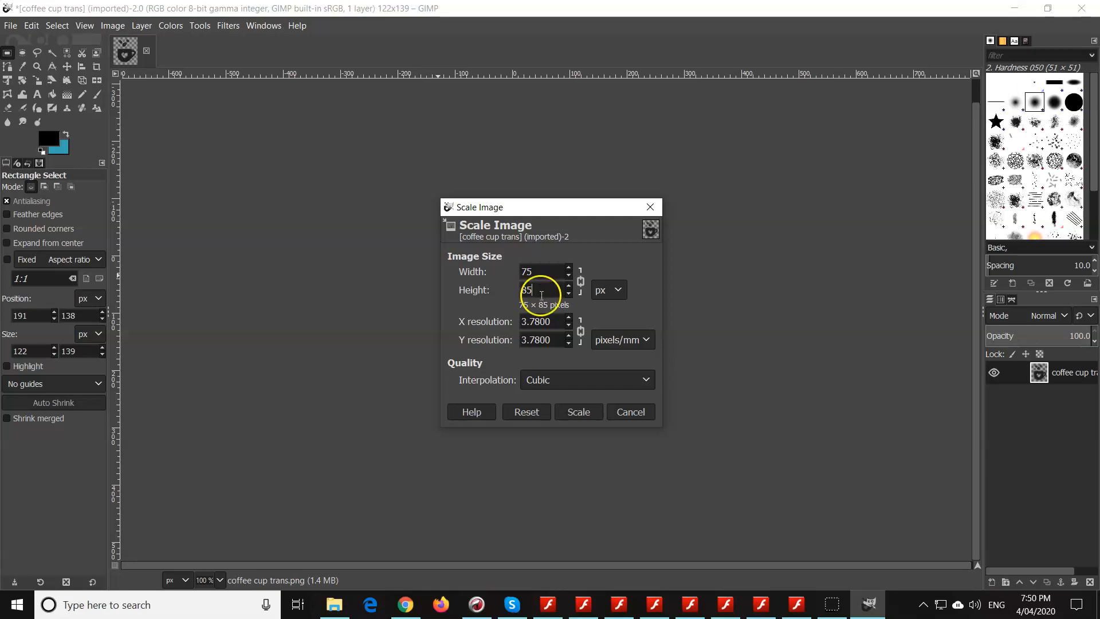
click(582, 412)
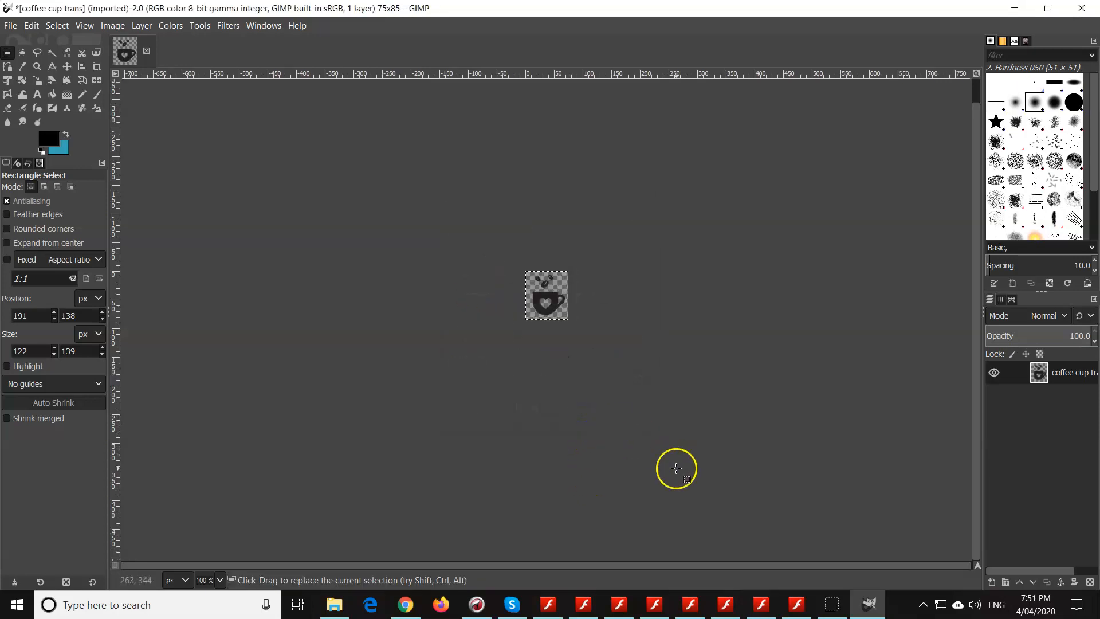
- Export the scaled cup image as coffee cup trans75.png in Downloads with the default PNG options
click(9, 27)
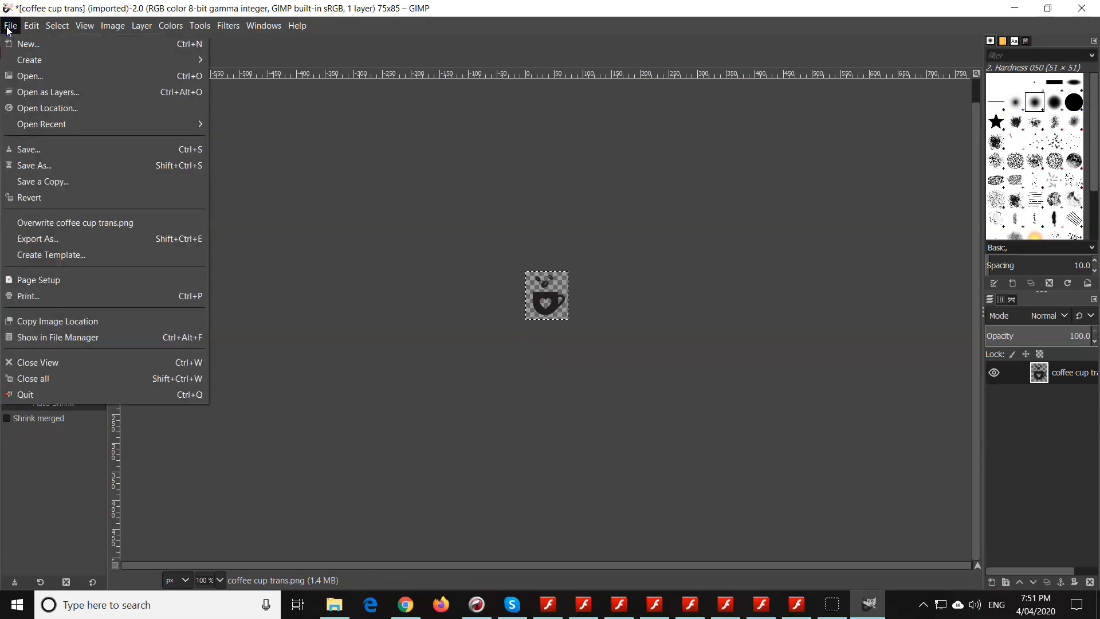
click(74, 239)
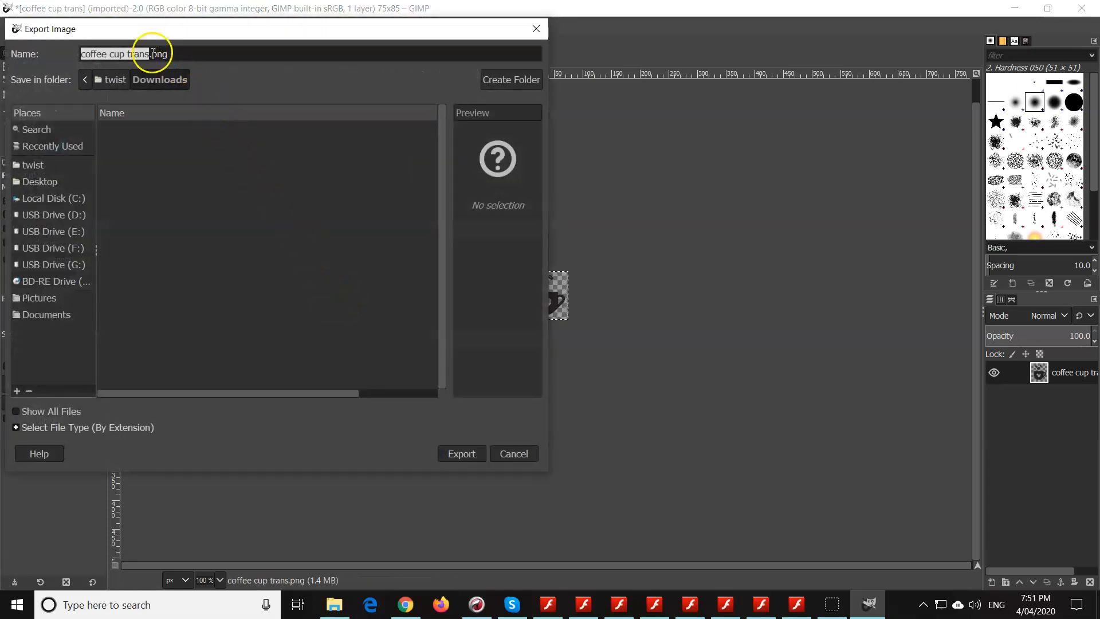
click(151, 53)
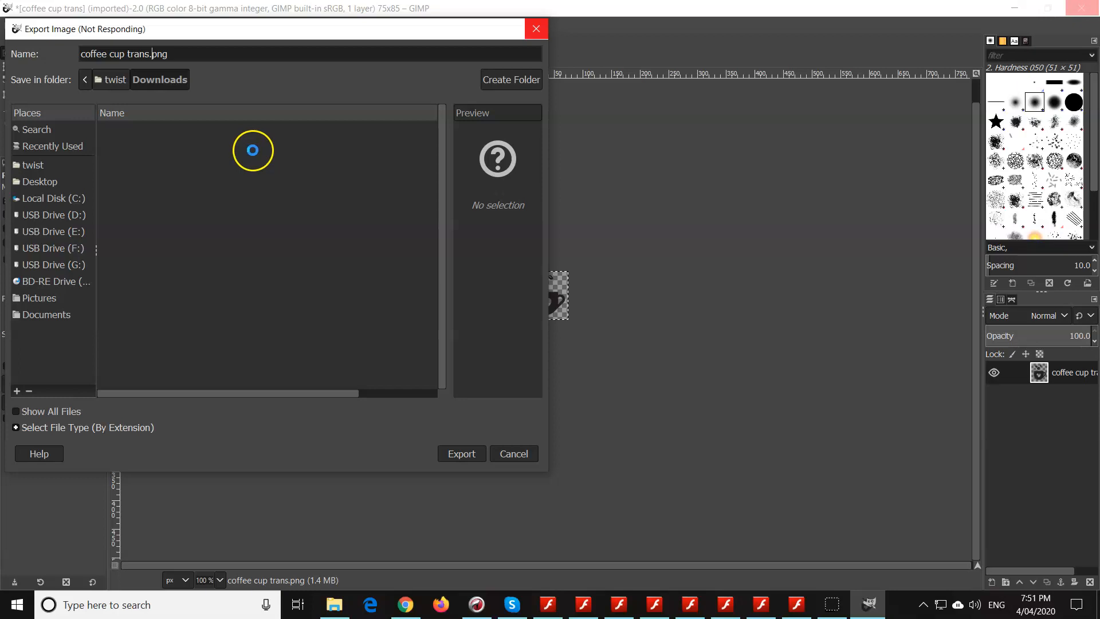
click(17, 605)
click(465, 454)
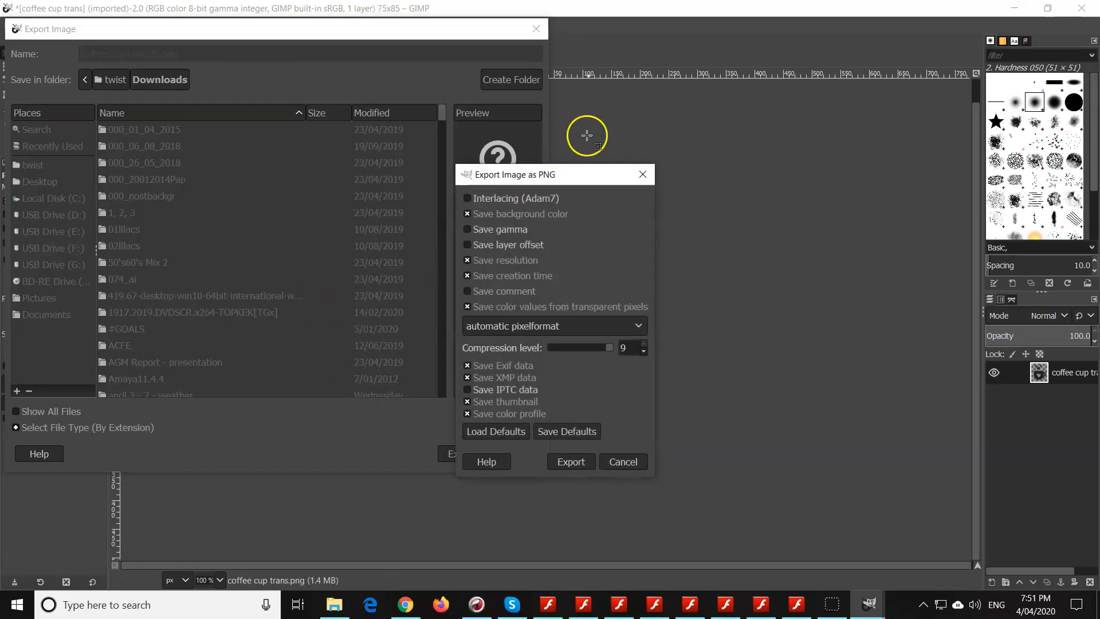
click(591, 458)
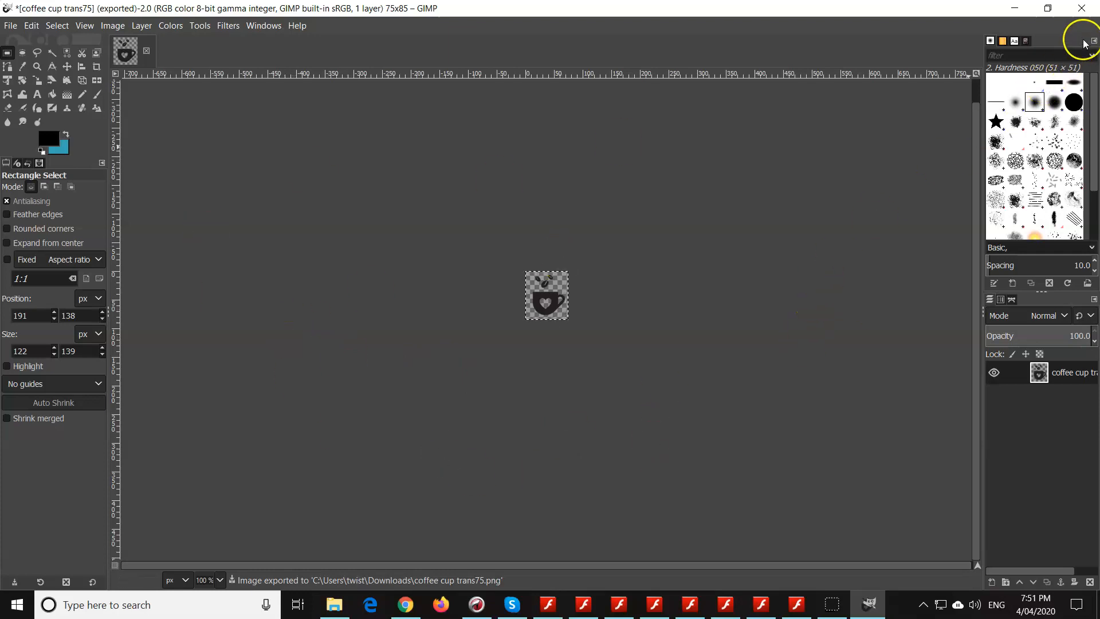
- Quit GIMP and close the Downloads folder window to return to the WordPress dashboard in the browser
click(1084, 9)
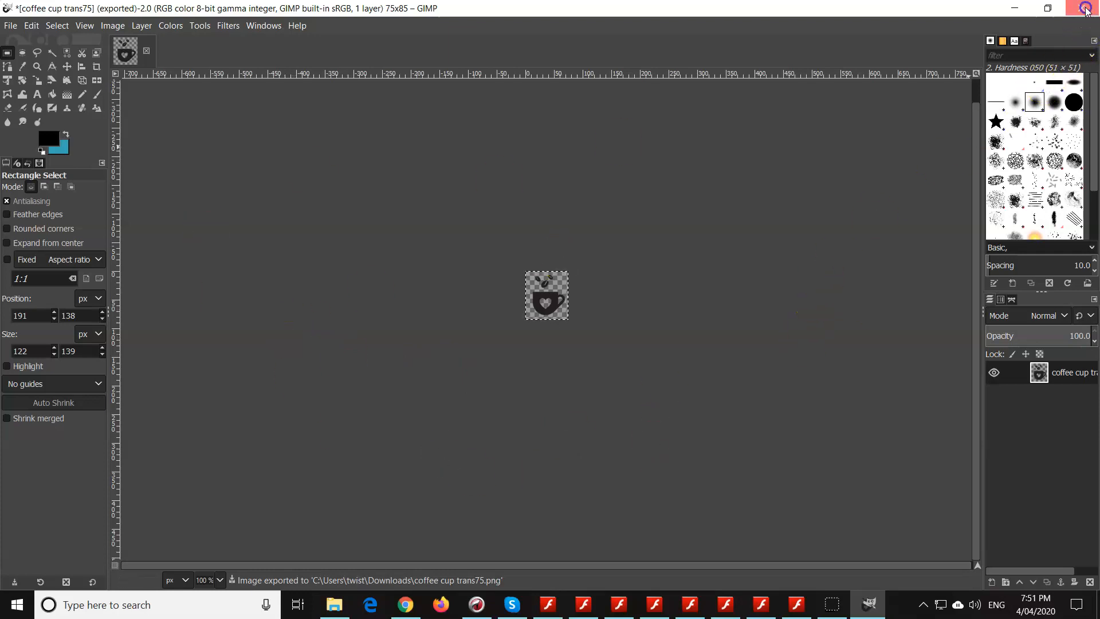
click(198, 190)
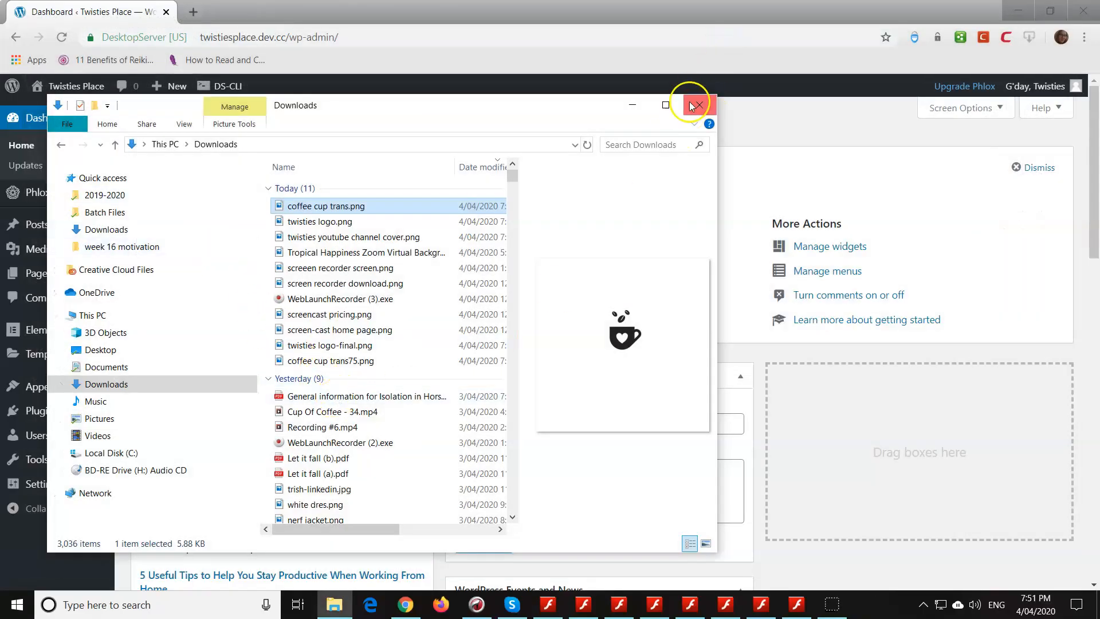
click(698, 105)
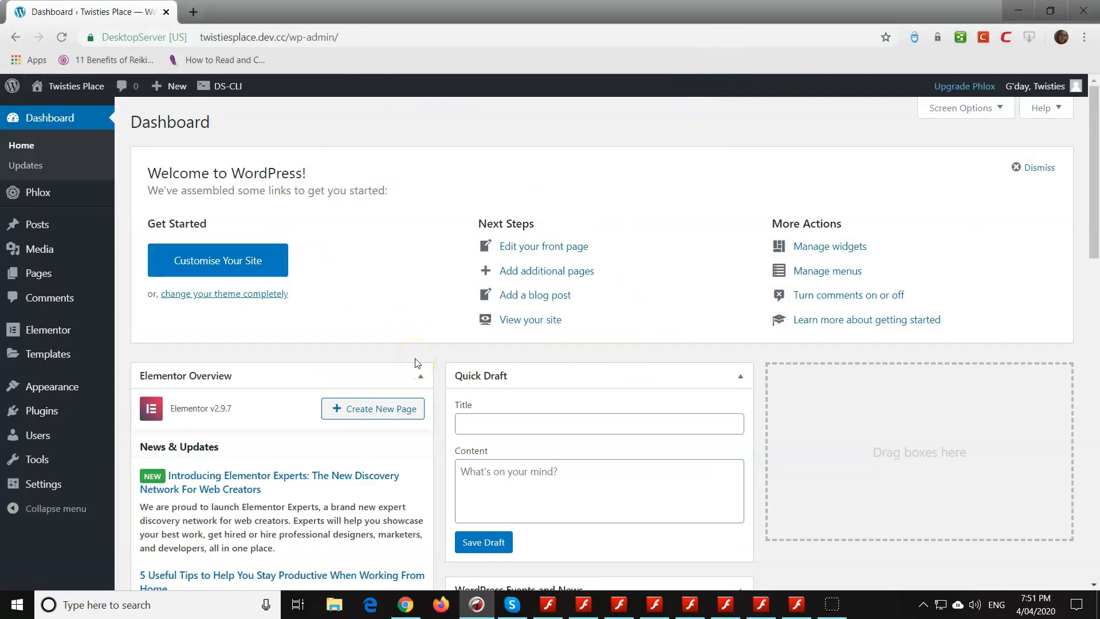
- Open the Twisties Place website in a new browser tab and view its home page
mouse_move(84, 90)
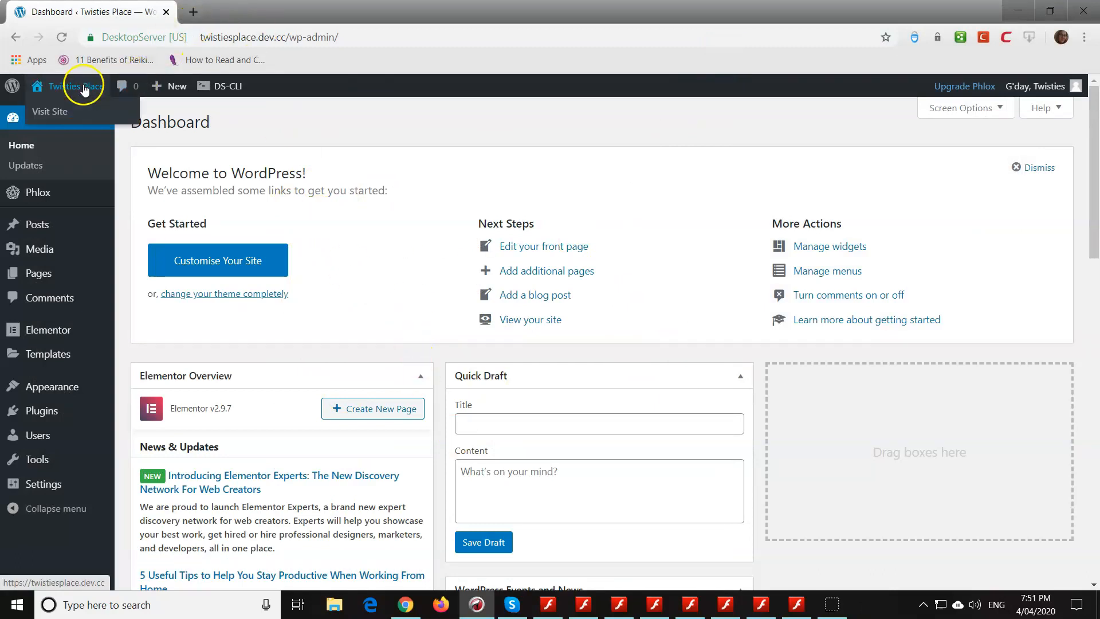
right_click(55, 110)
click(128, 119)
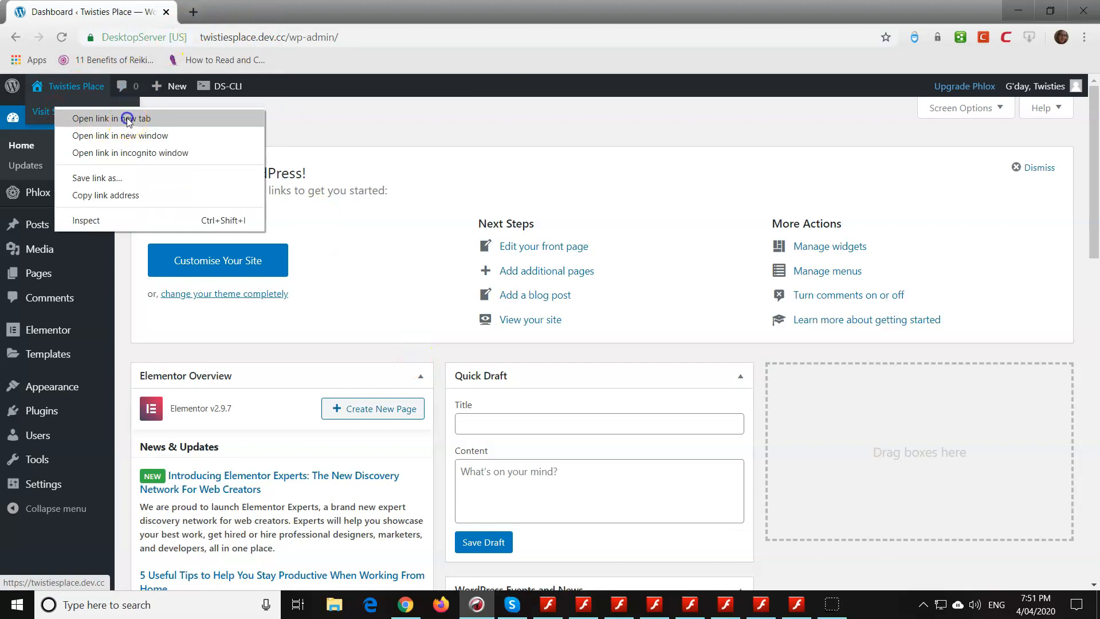
click(264, 7)
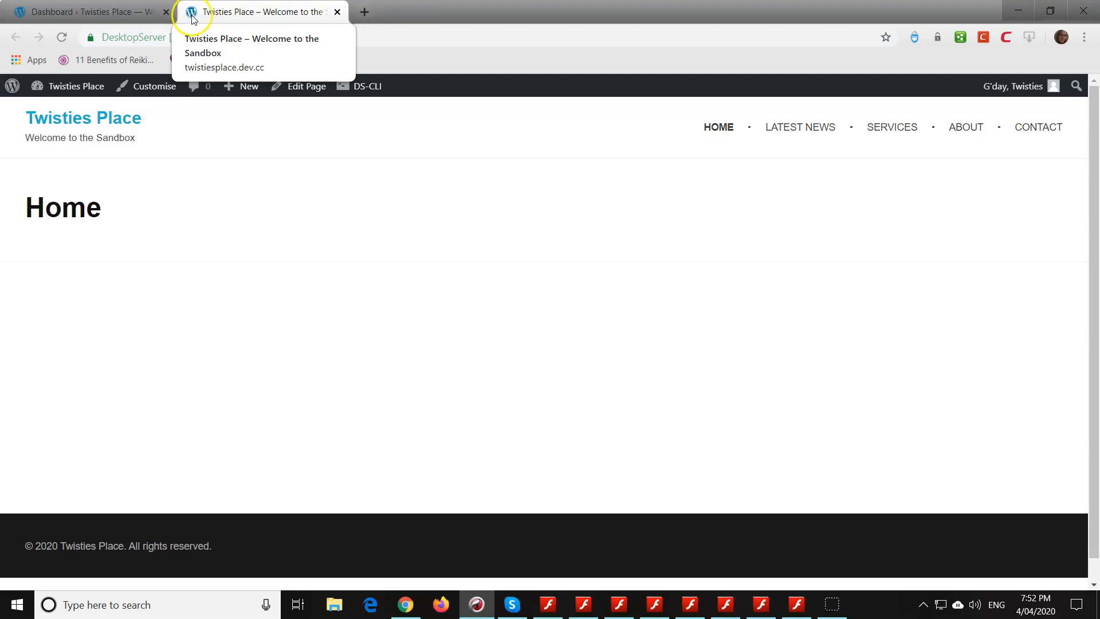
- Return to the WordPress dashboard and open the Site Identity settings in the theme customiser
click(94, 12)
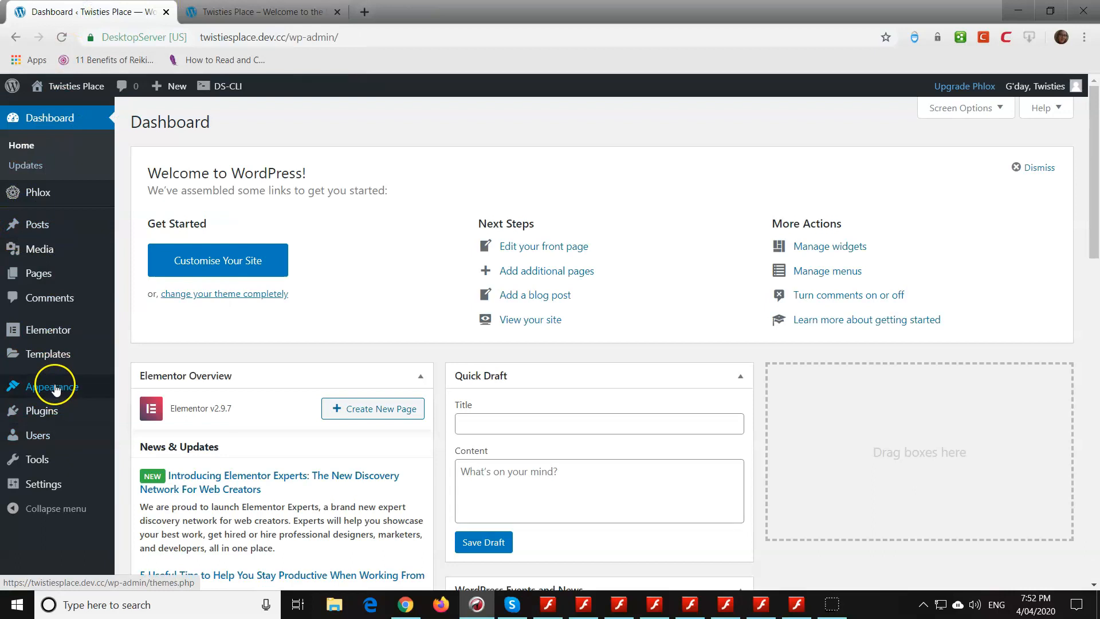
mouse_move(75, 391)
click(154, 408)
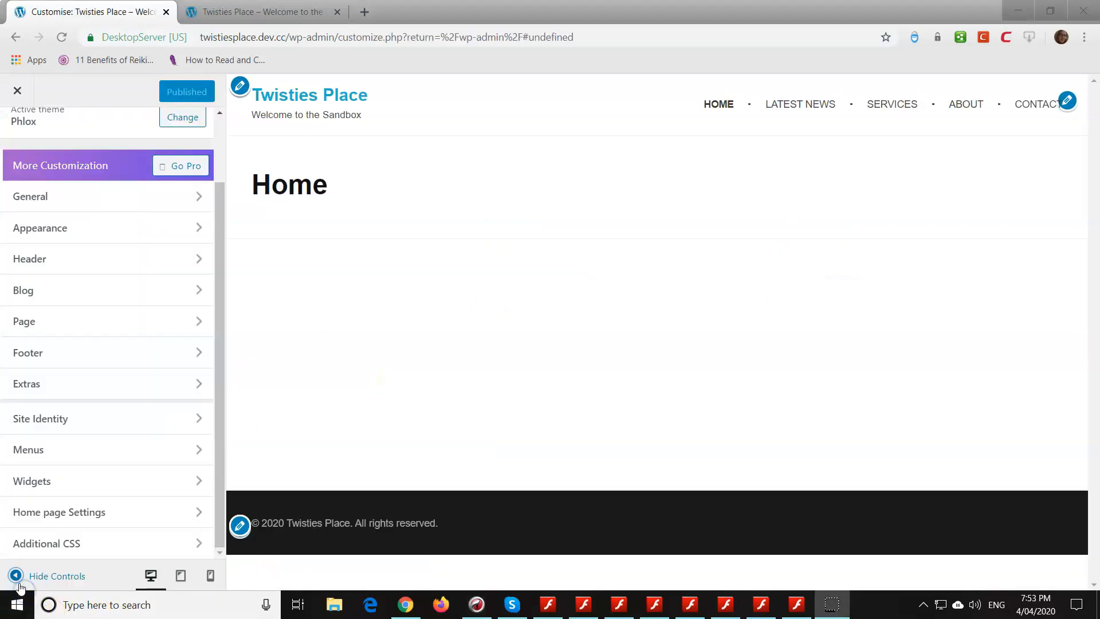
click(74, 421)
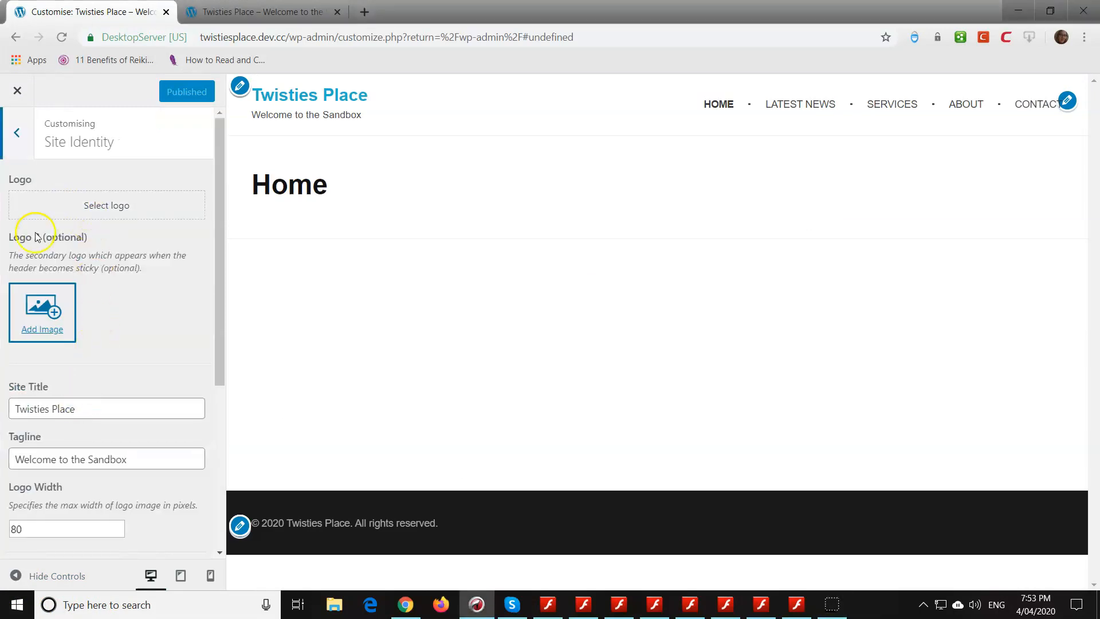
- Upload the twisties logo-final and coffee cup trans75 images from the Downloads folder to the media library while selecting the site logo
click(122, 209)
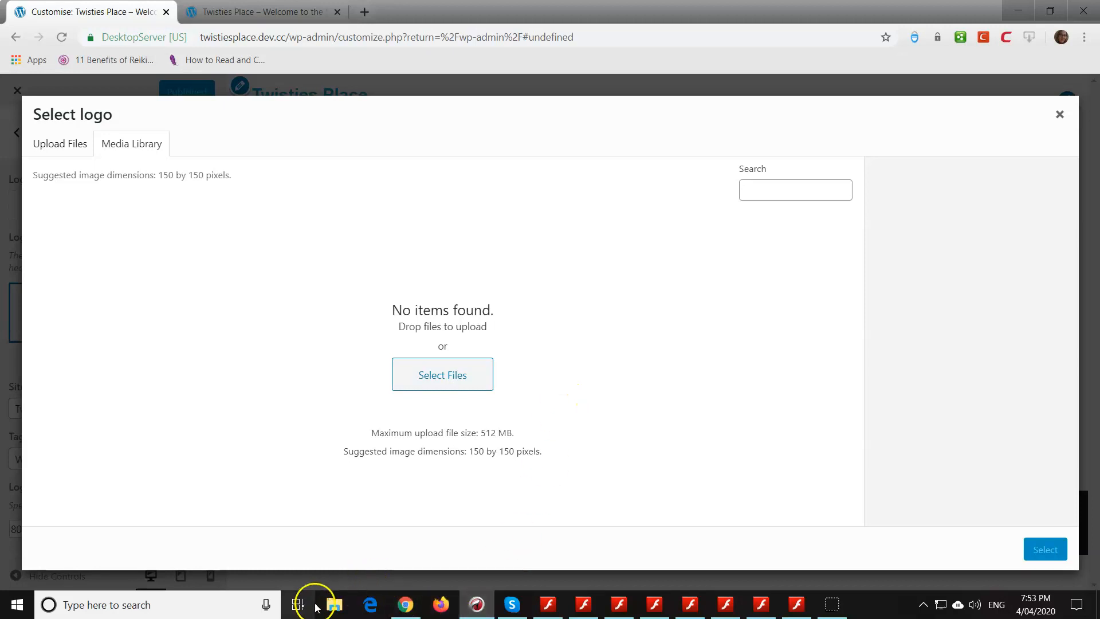
click(335, 603)
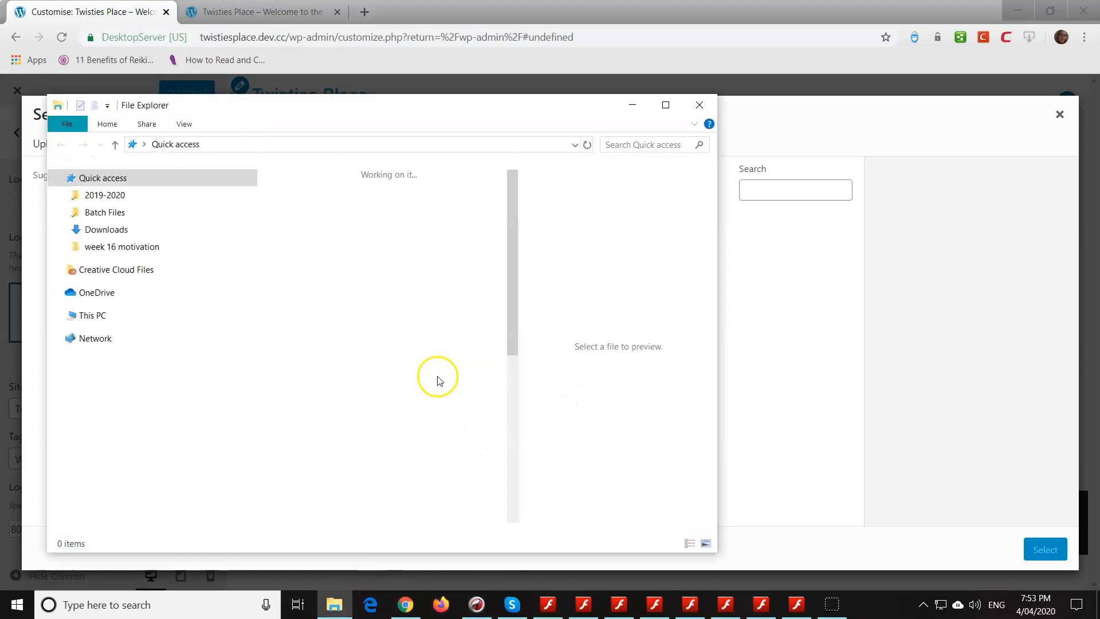
double_click(368, 284)
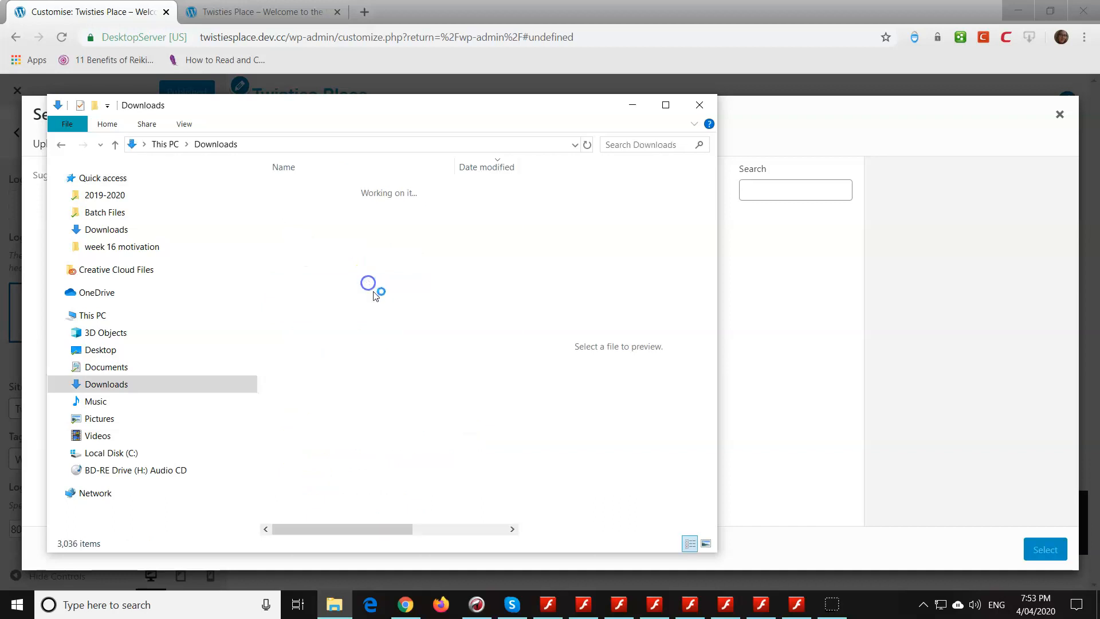
drag(349, 207, 471, 289)
click(322, 604)
drag(321, 224, 785, 319)
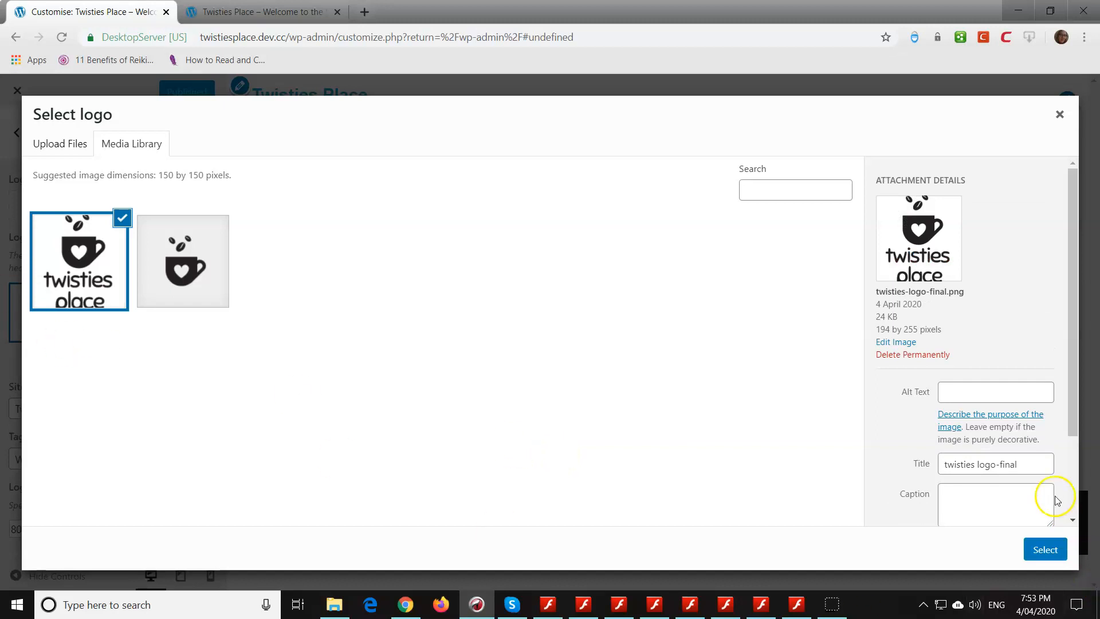
- Give the twisties logo-final image the alt text "twisties place logo" and set it as the site logo without cropping
click(968, 391)
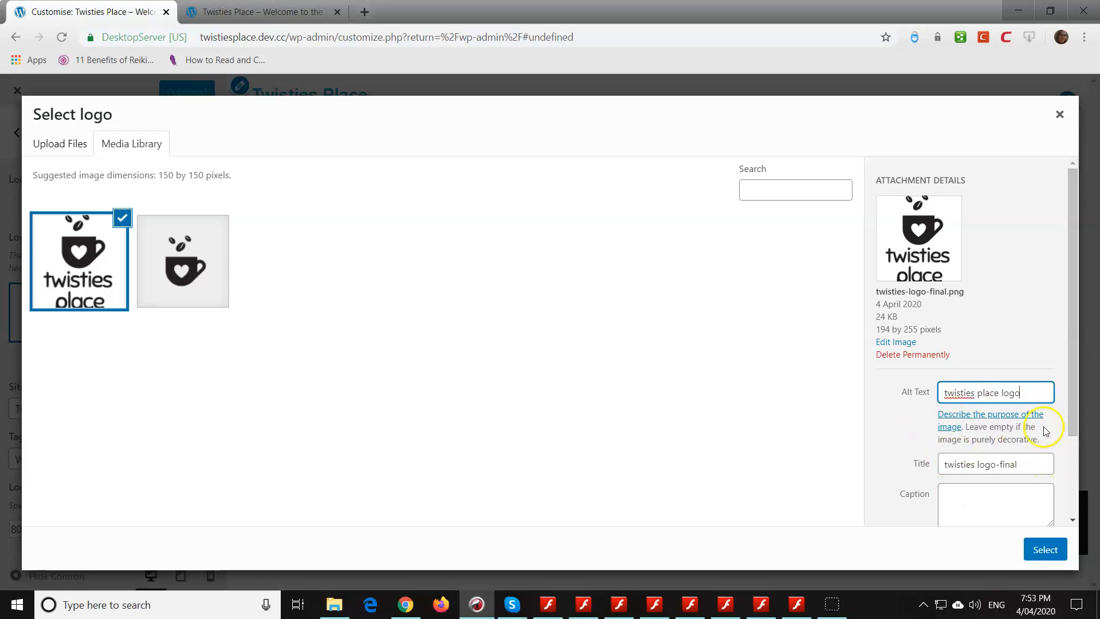
scroll(1008, 418, down, 2)
scroll(958, 435, down, 1)
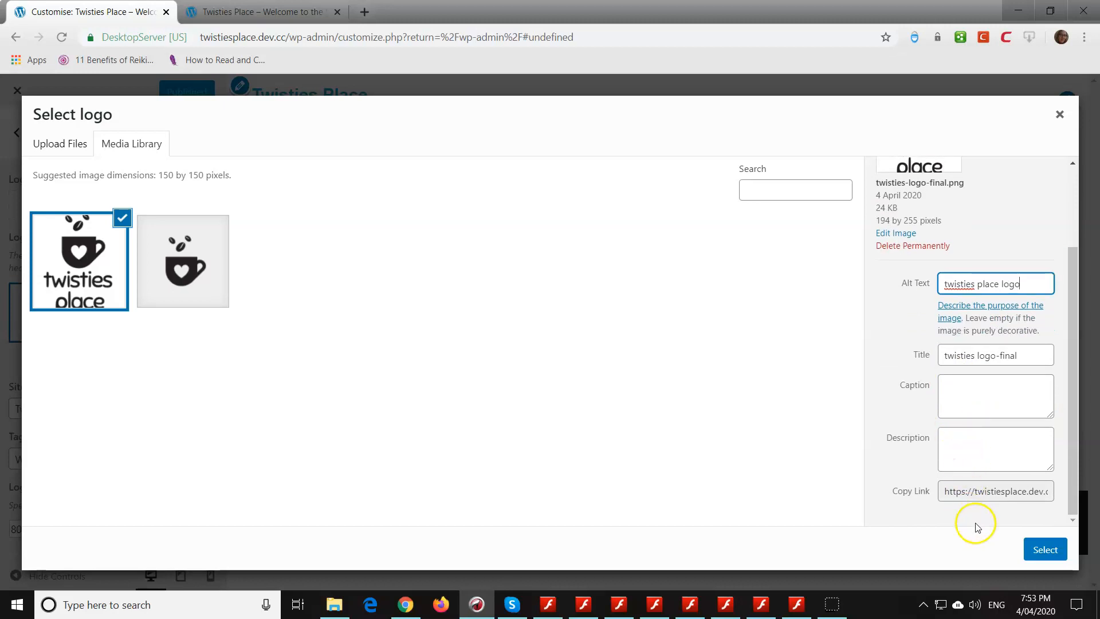
click(1045, 549)
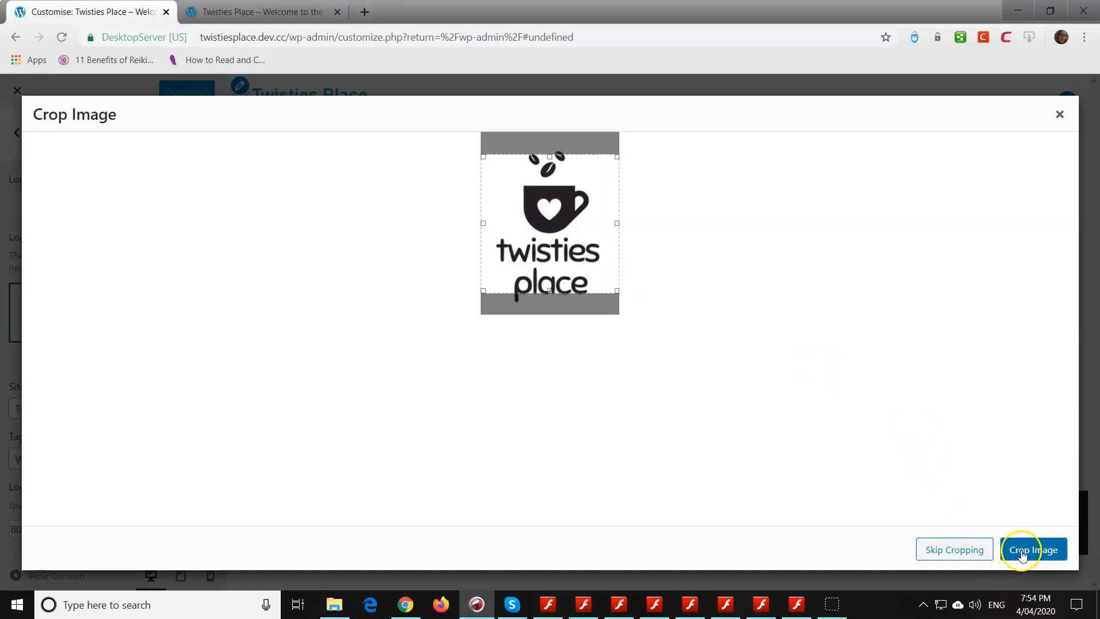
click(942, 547)
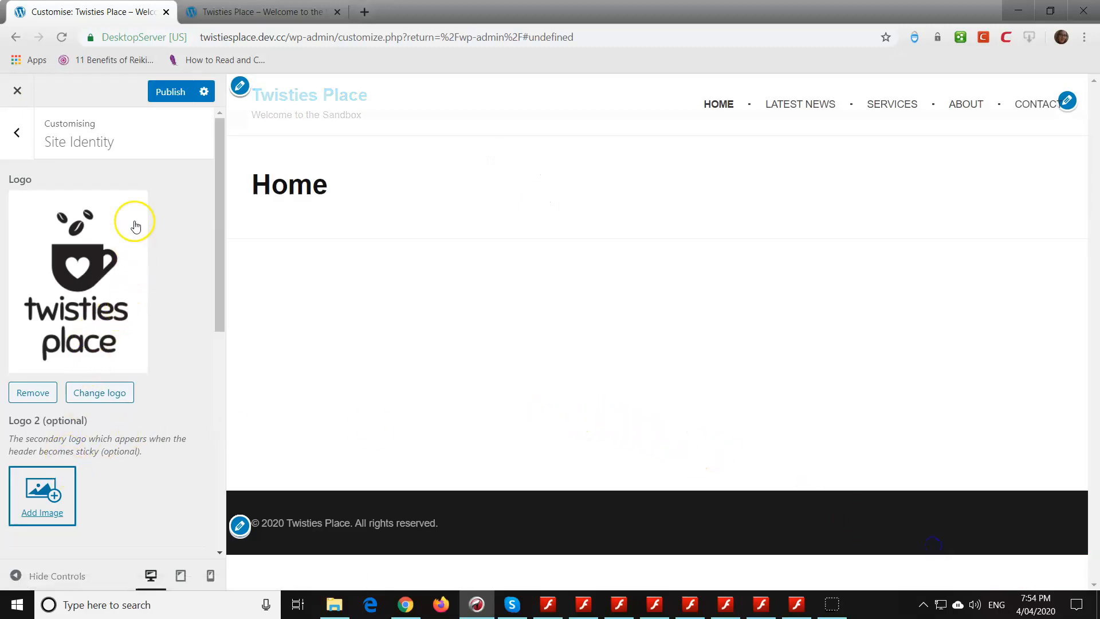
- Set the coffee cup trans75 image from the media library as the site icon without cropping
scroll(98, 405, down, 5)
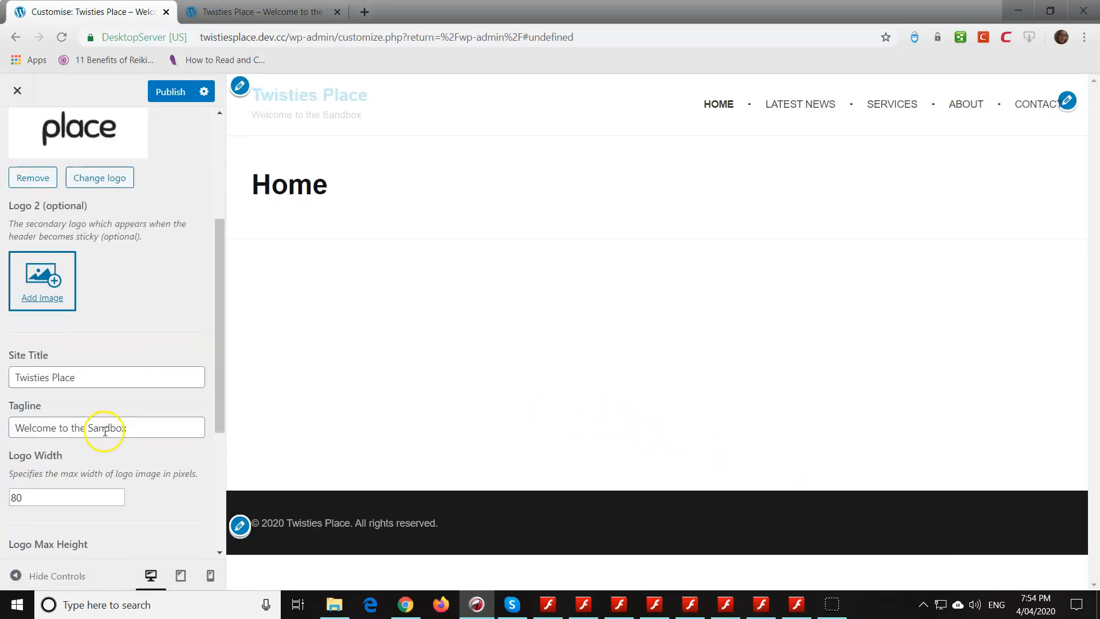
scroll(93, 451, down, 2)
scroll(69, 428, down, 1)
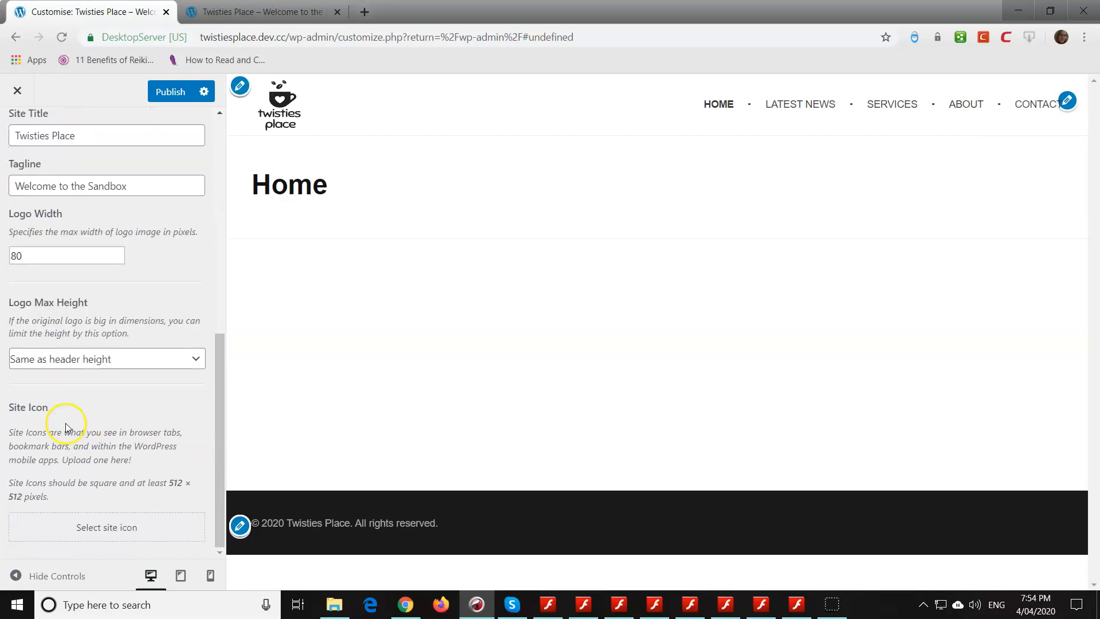
click(109, 527)
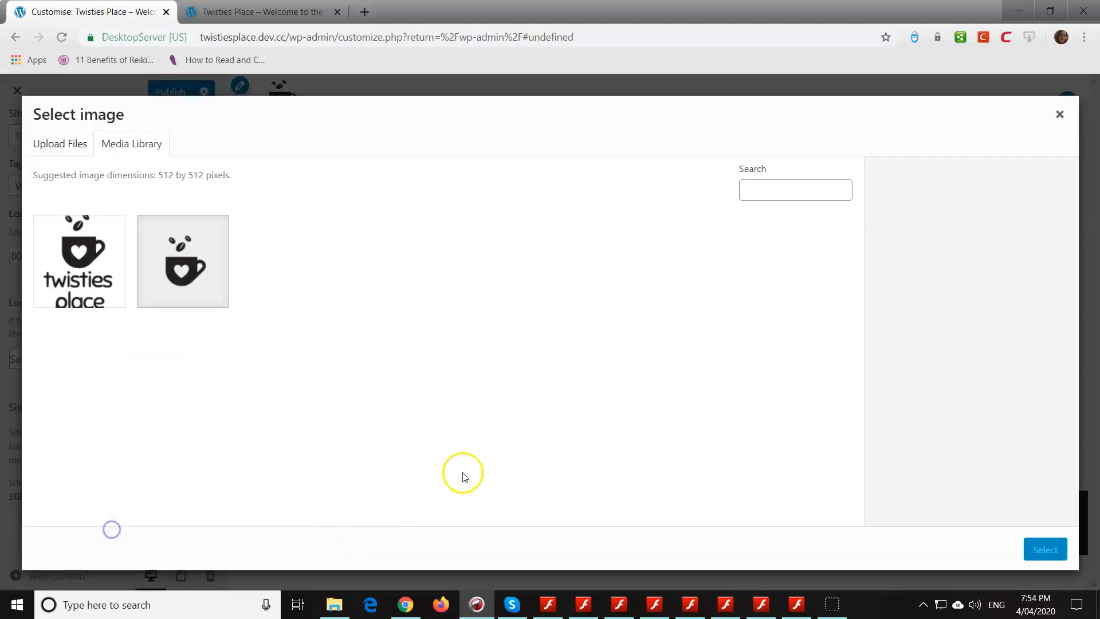
click(203, 256)
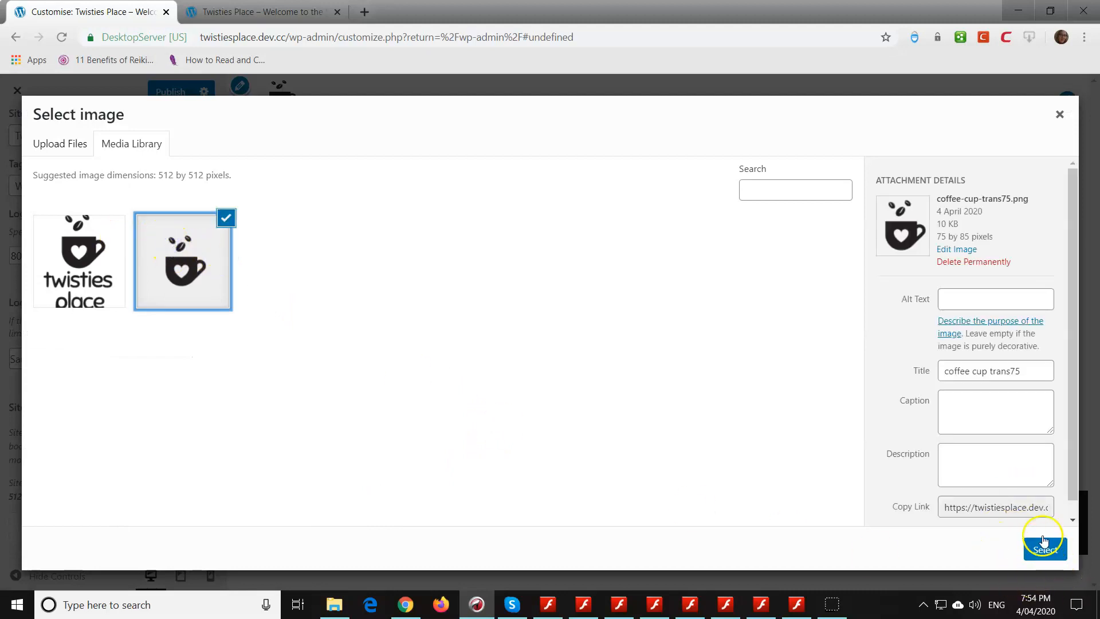
click(1048, 552)
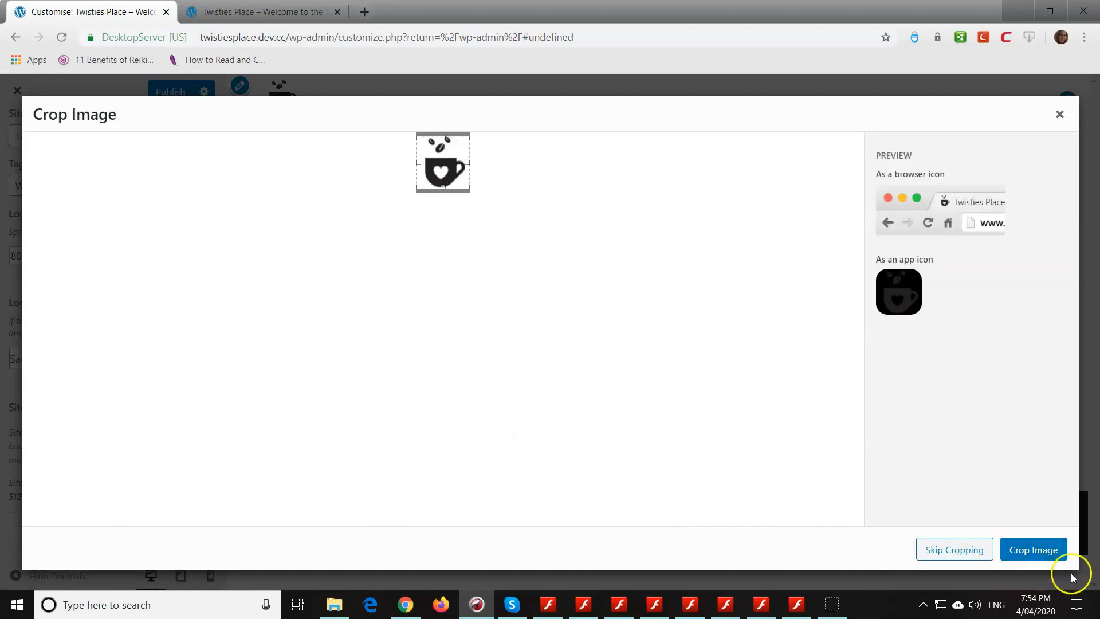
click(951, 550)
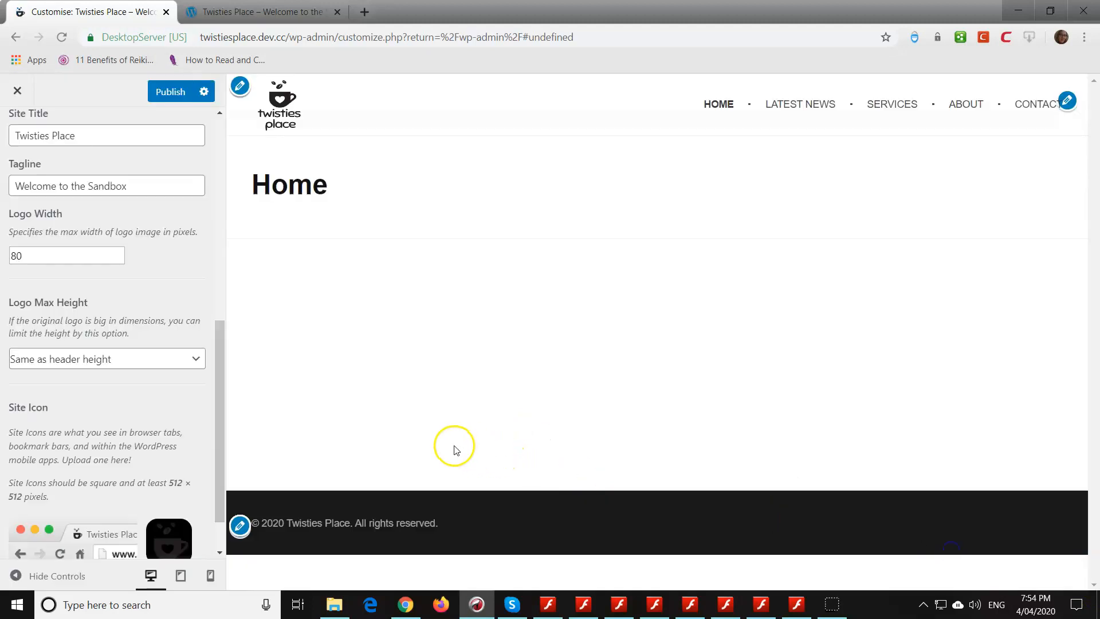
- Publish the site identity changes and reload the Twisties Place home page in its own browser tab
click(170, 92)
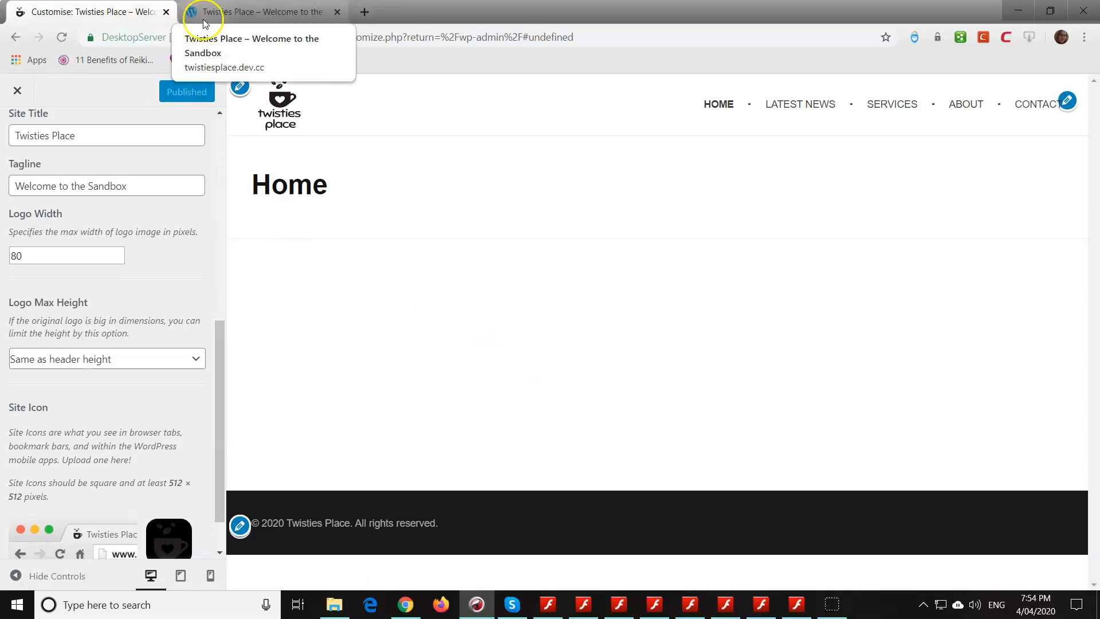
click(222, 12)
click(62, 37)
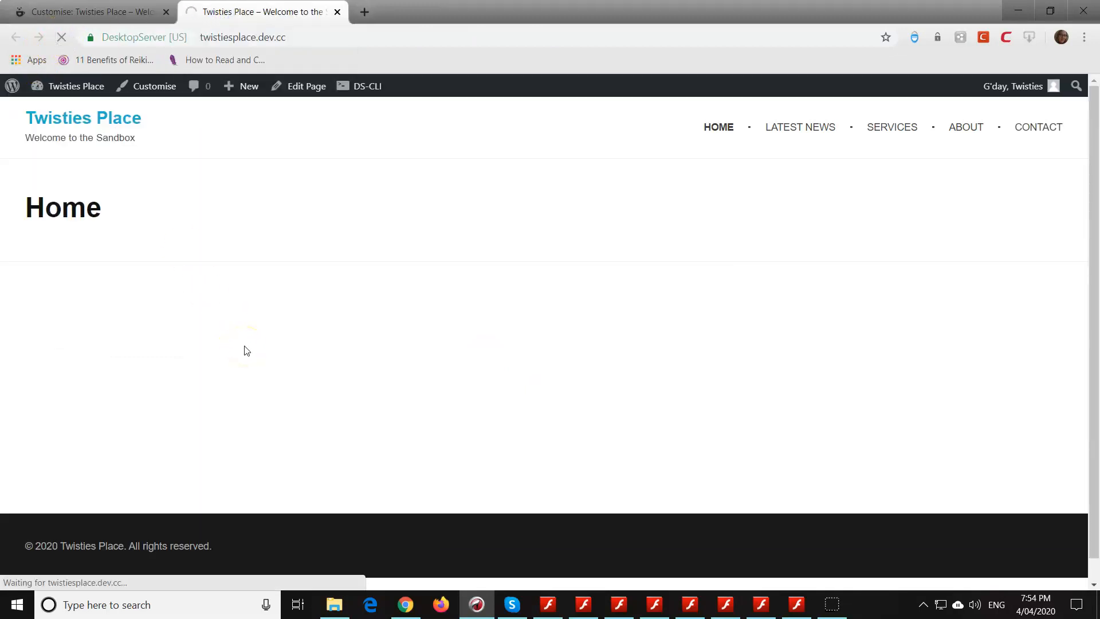